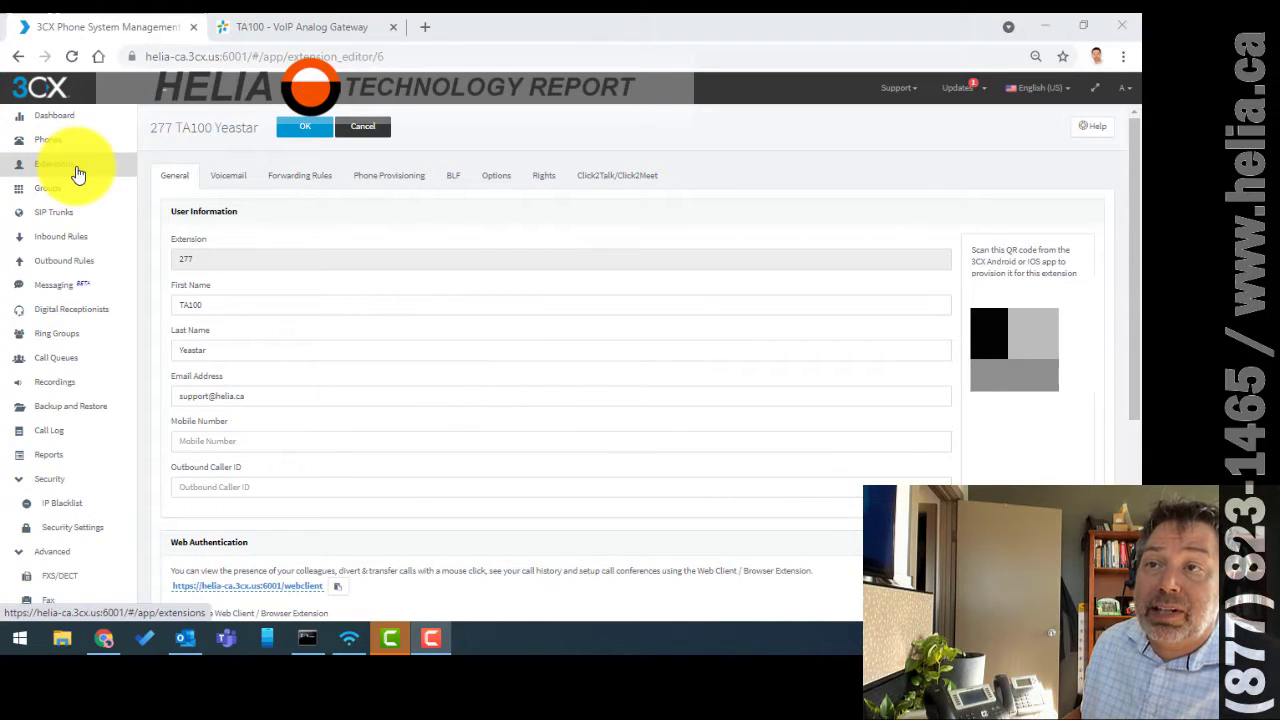
Open extension 277's Phone Provisioning tab to show its SIP authentication ID and password
double_click(158, 127)
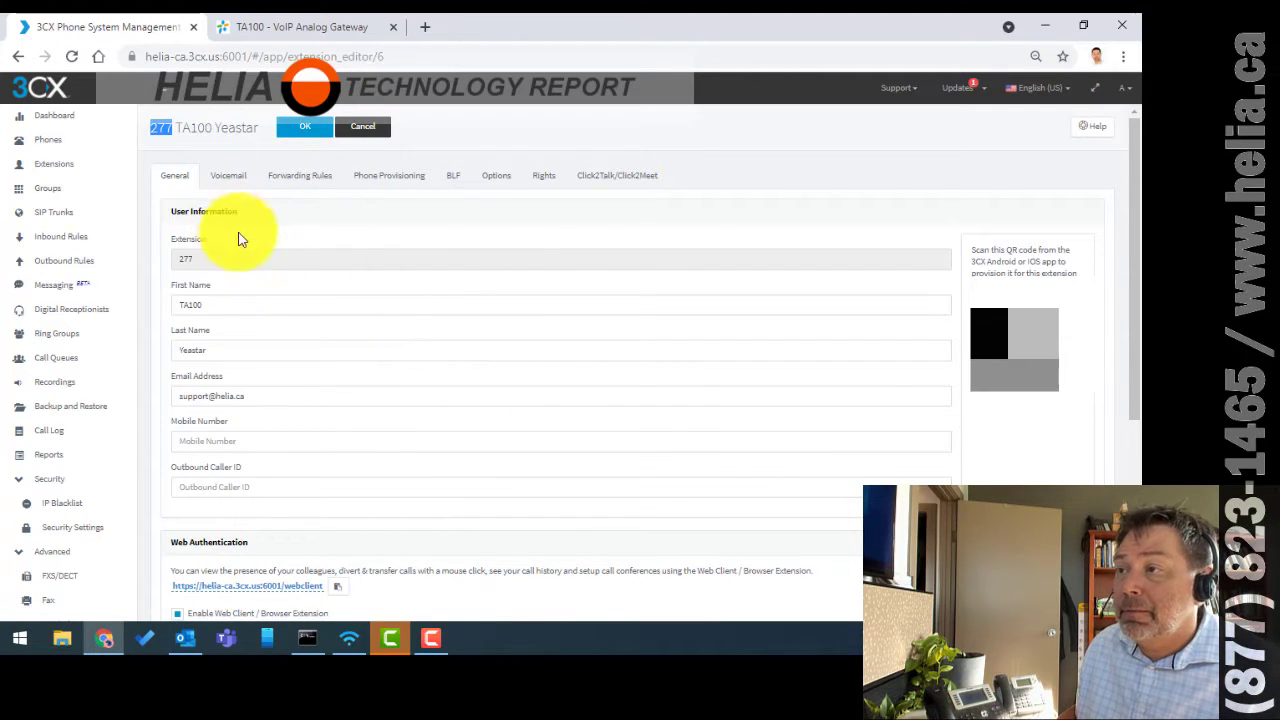
click(300, 257)
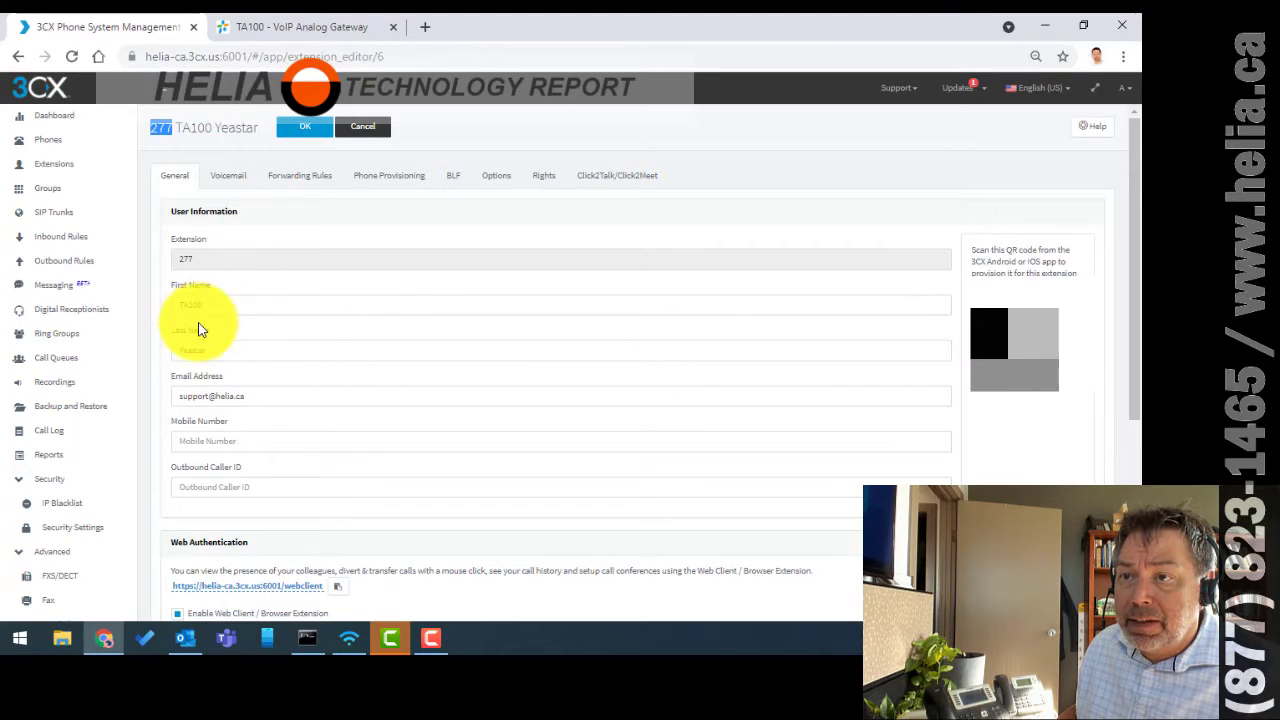
click(397, 182)
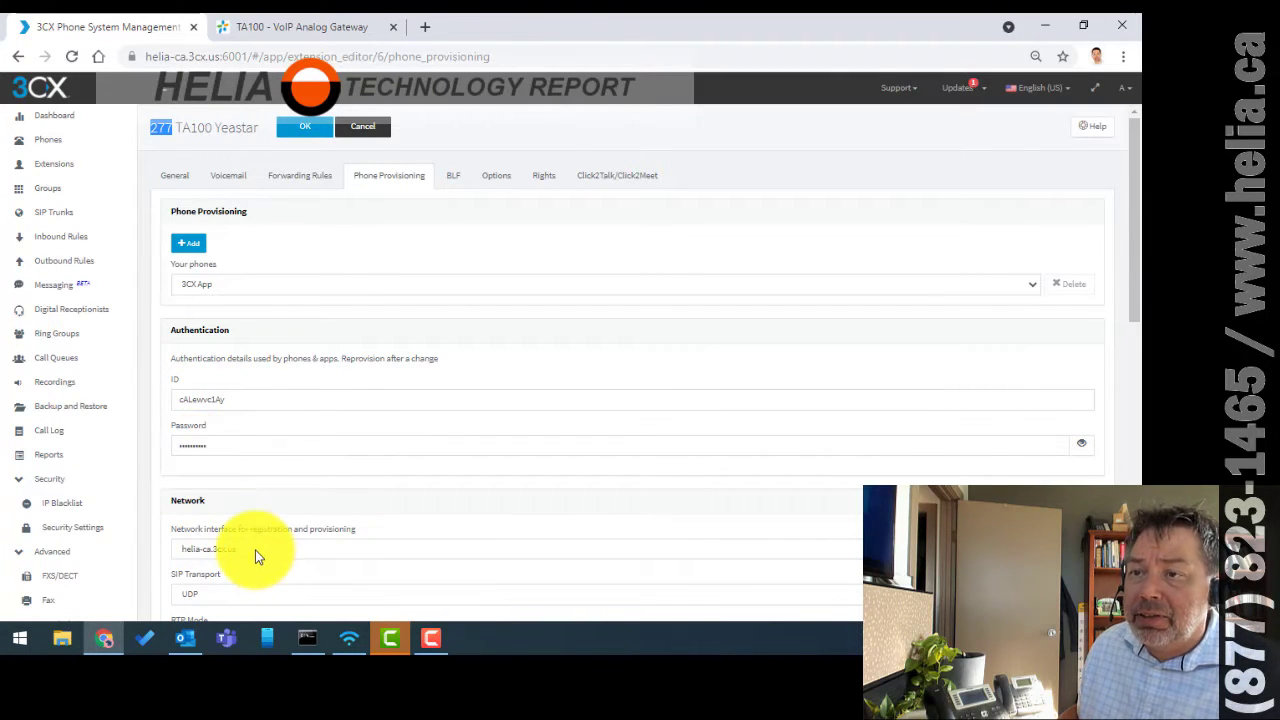
Keep helia-ca.3cx.us as the provisioning interface, check Options, then go to the TA100 port status
click(210, 550)
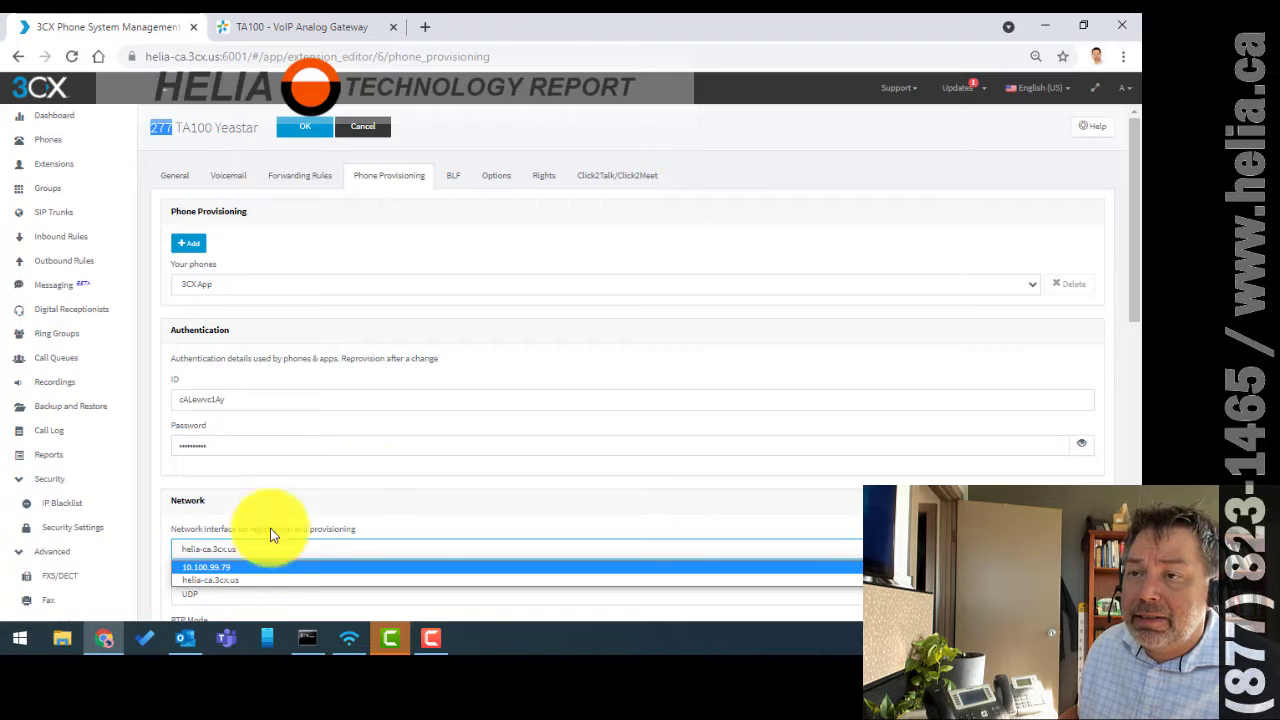
click(342, 507)
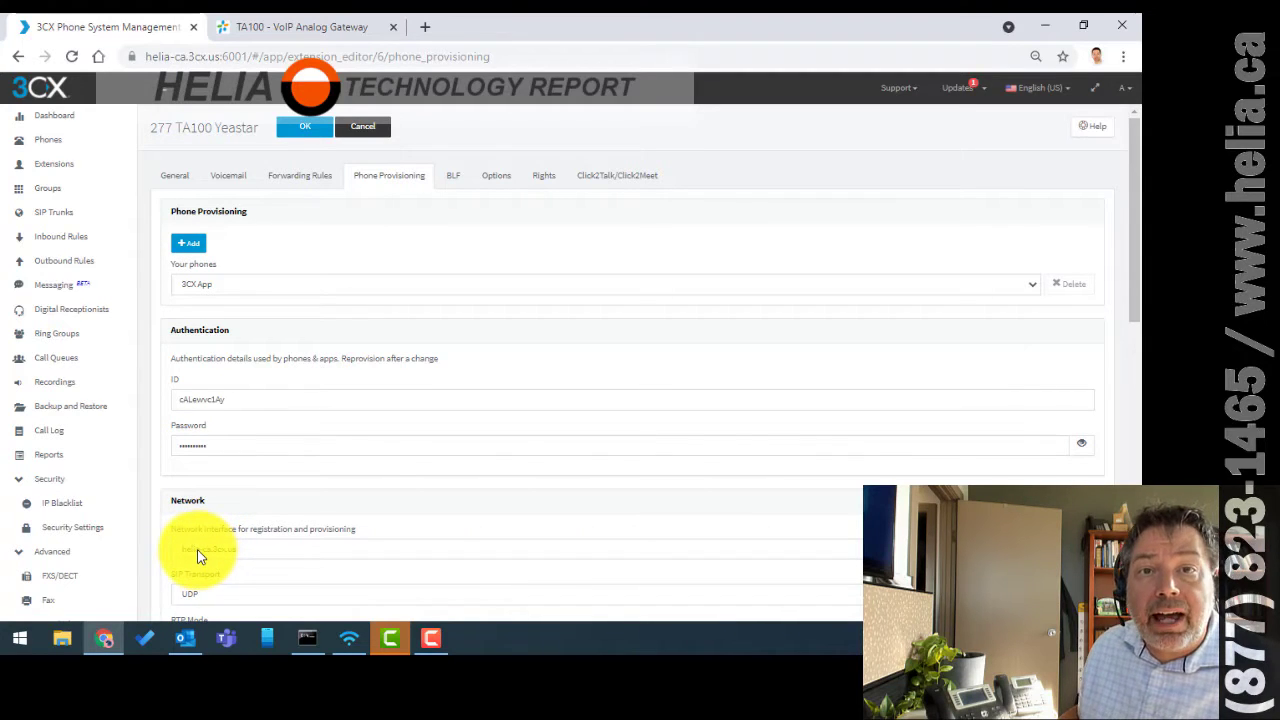
click(500, 178)
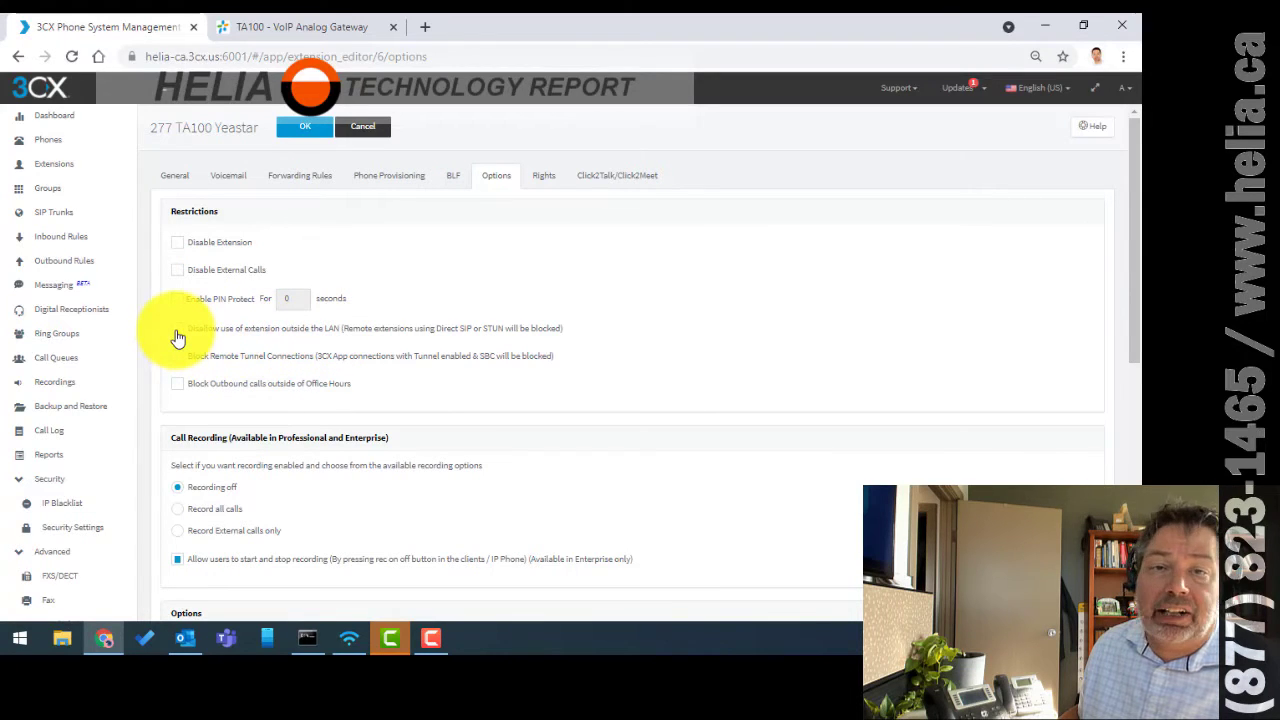
click(388, 190)
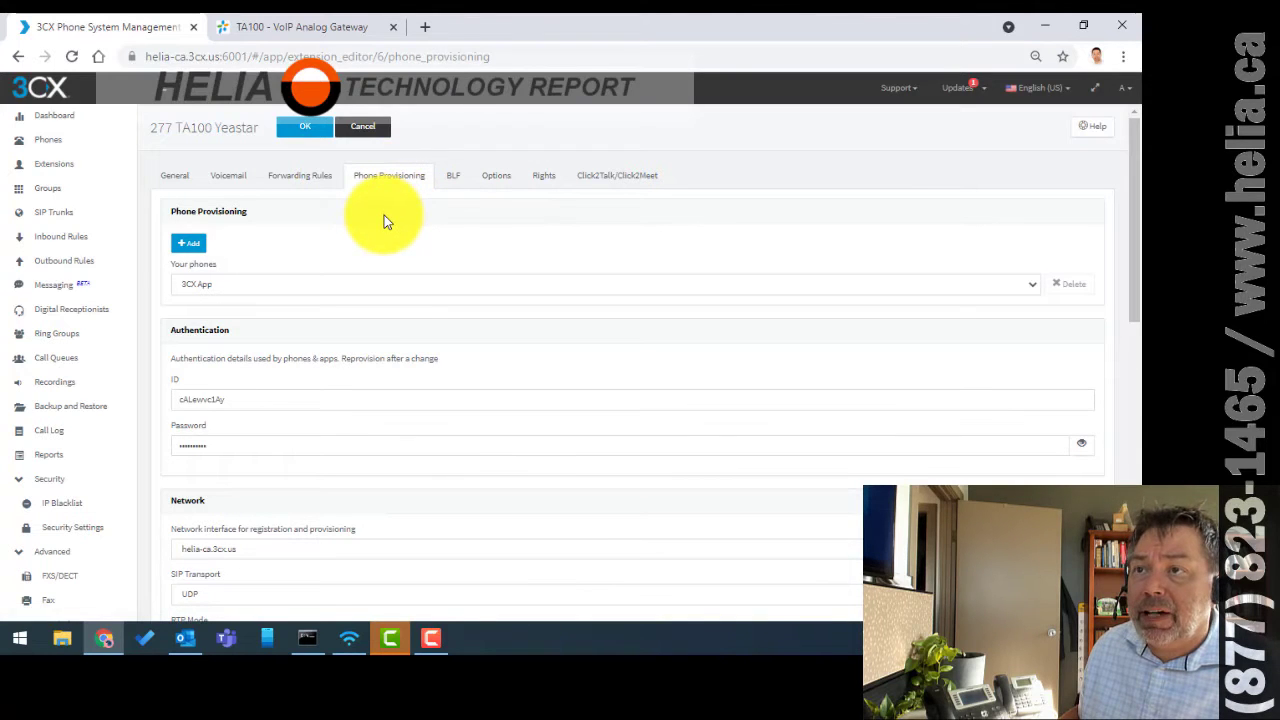
click(285, 26)
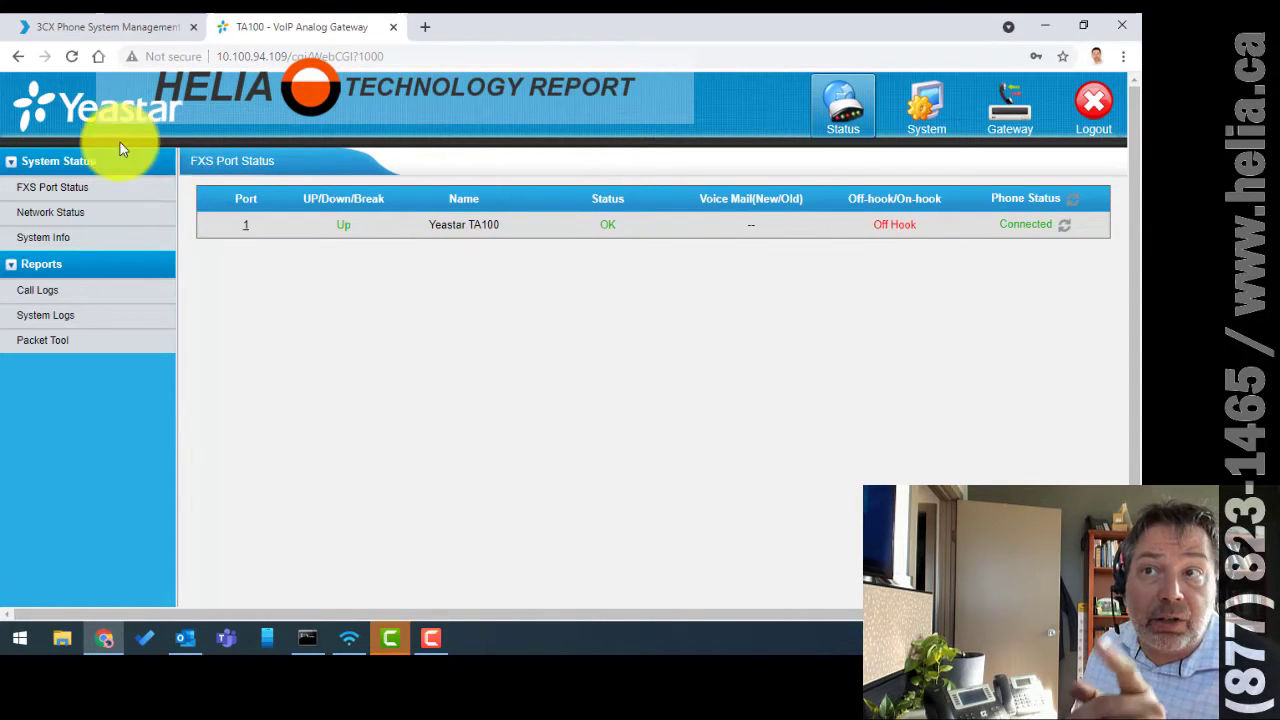
Browse the TA100's Status, Security Center, Password and Date/Time pages, ending on the Gateway FXS port list
click(835, 110)
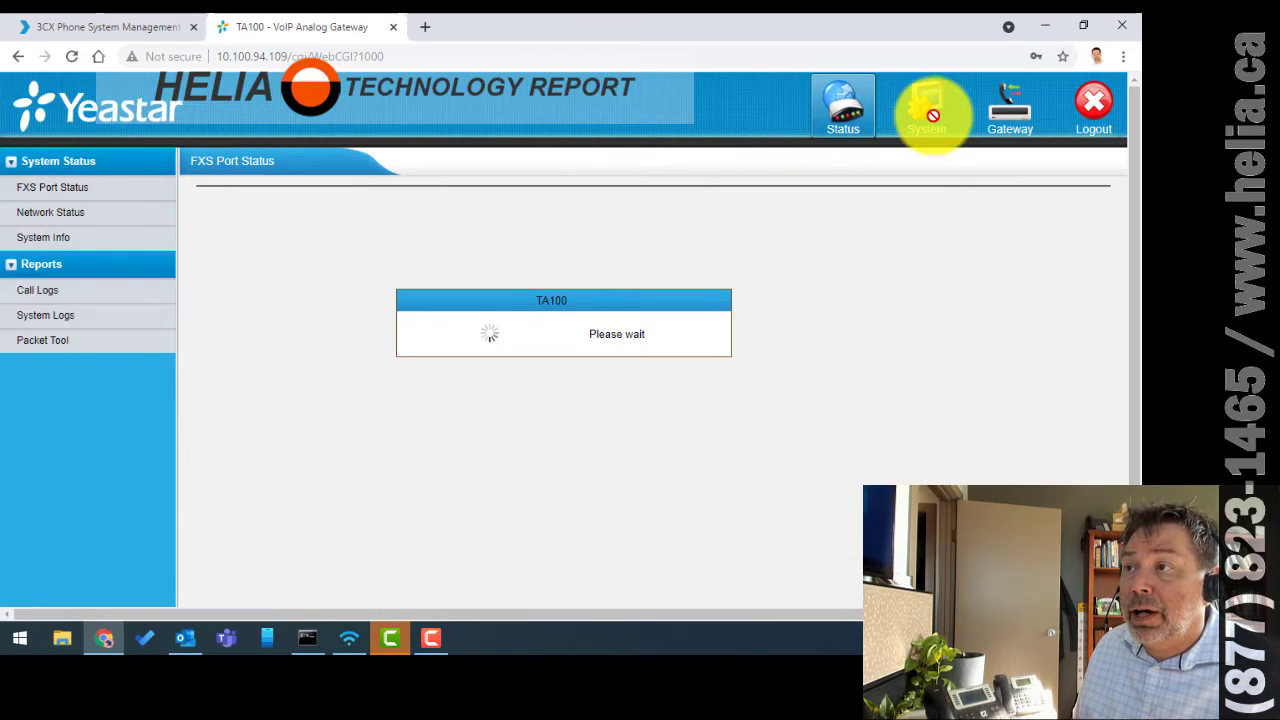
click(920, 128)
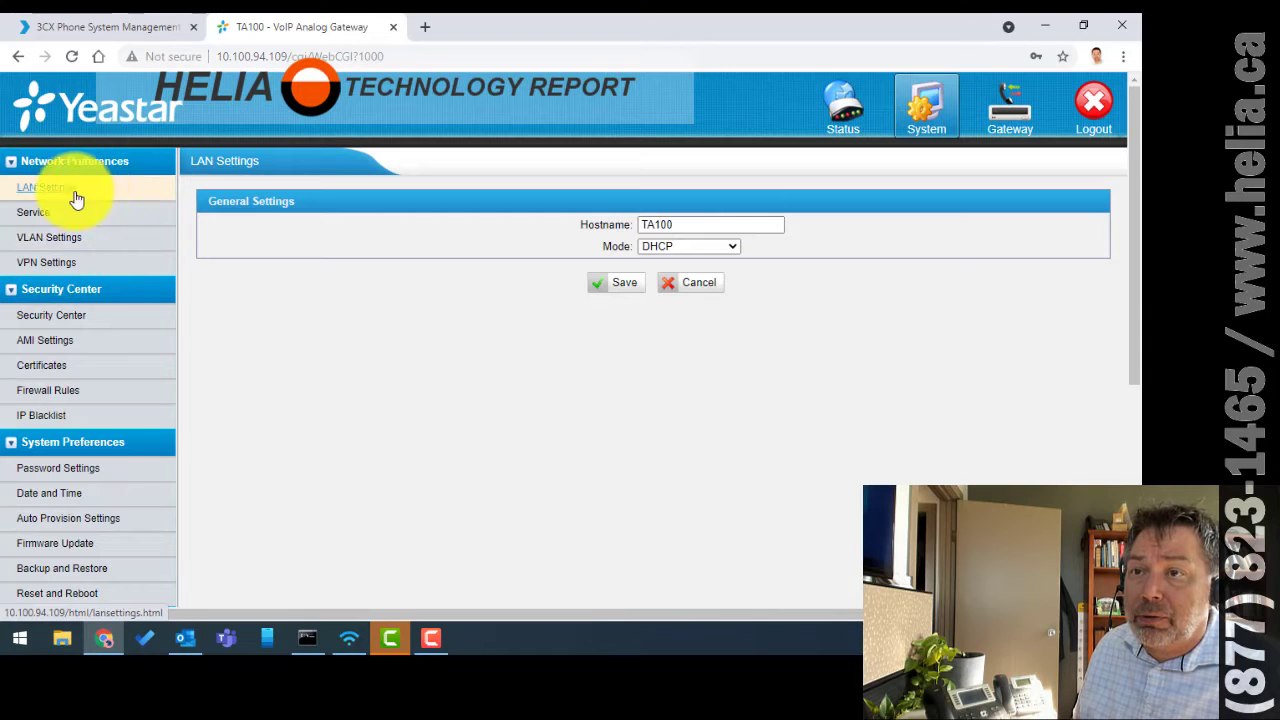
click(69, 316)
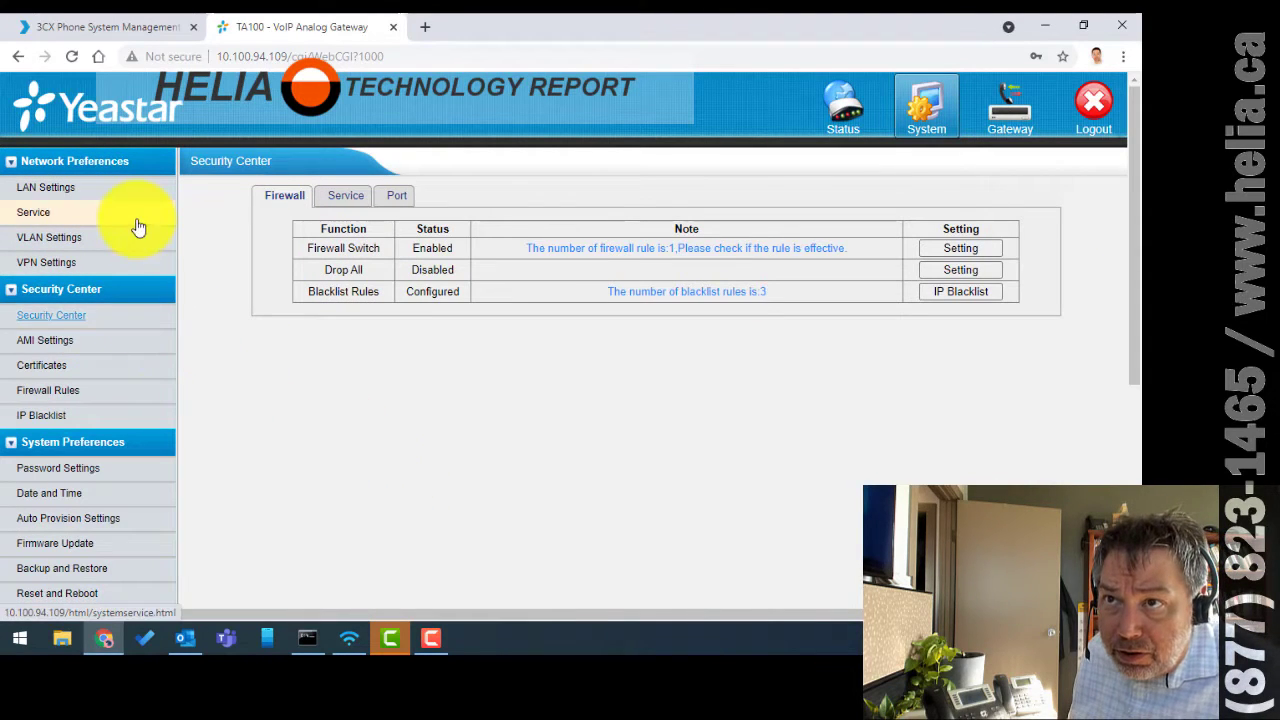
click(58, 467)
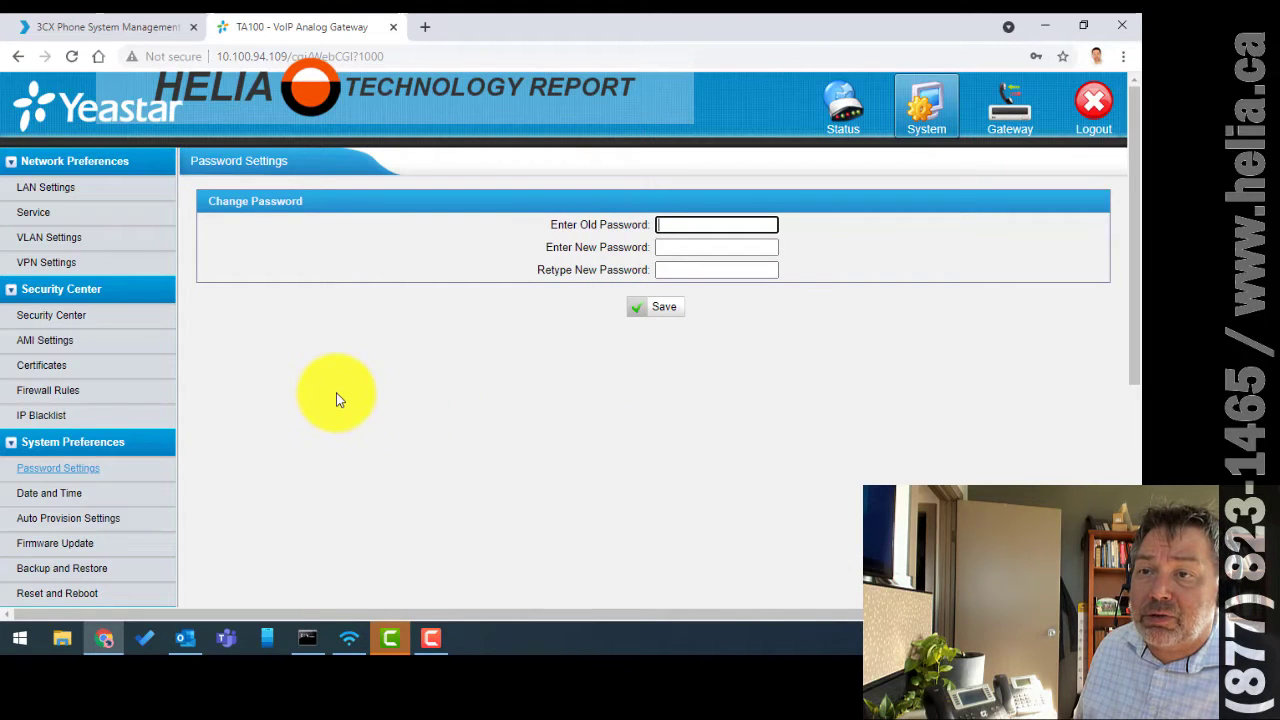
click(48, 496)
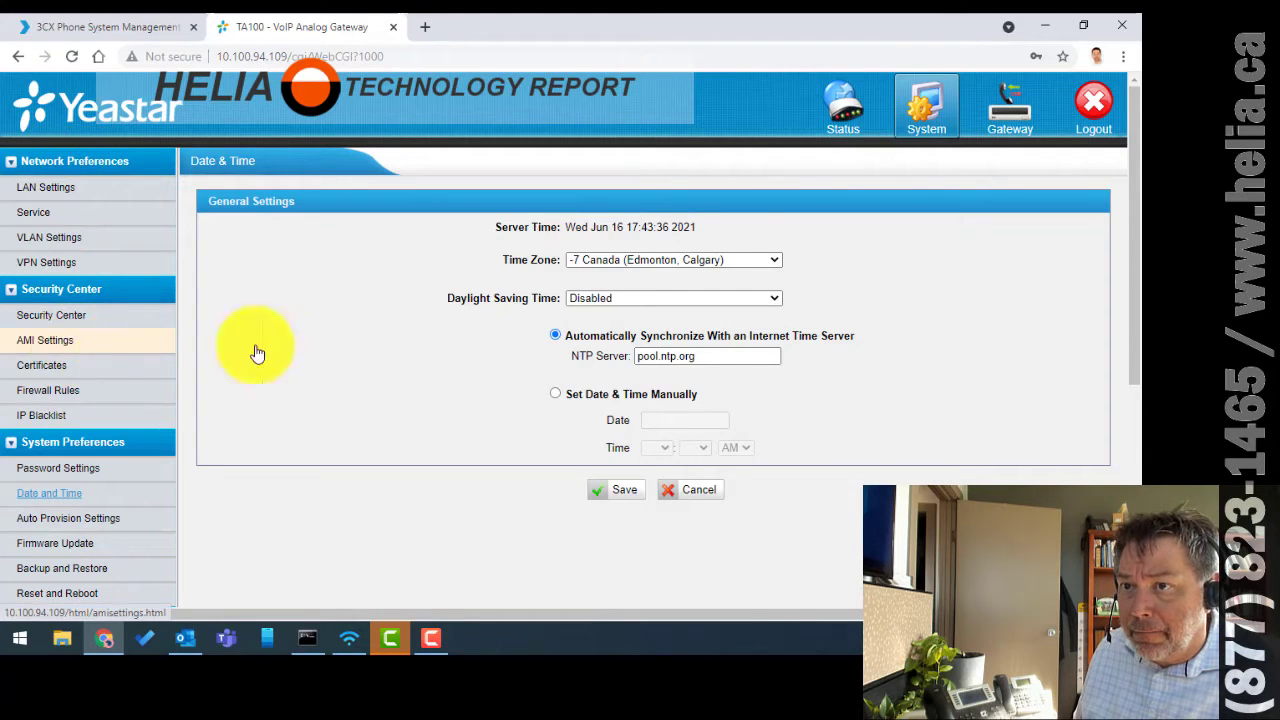
click(997, 110)
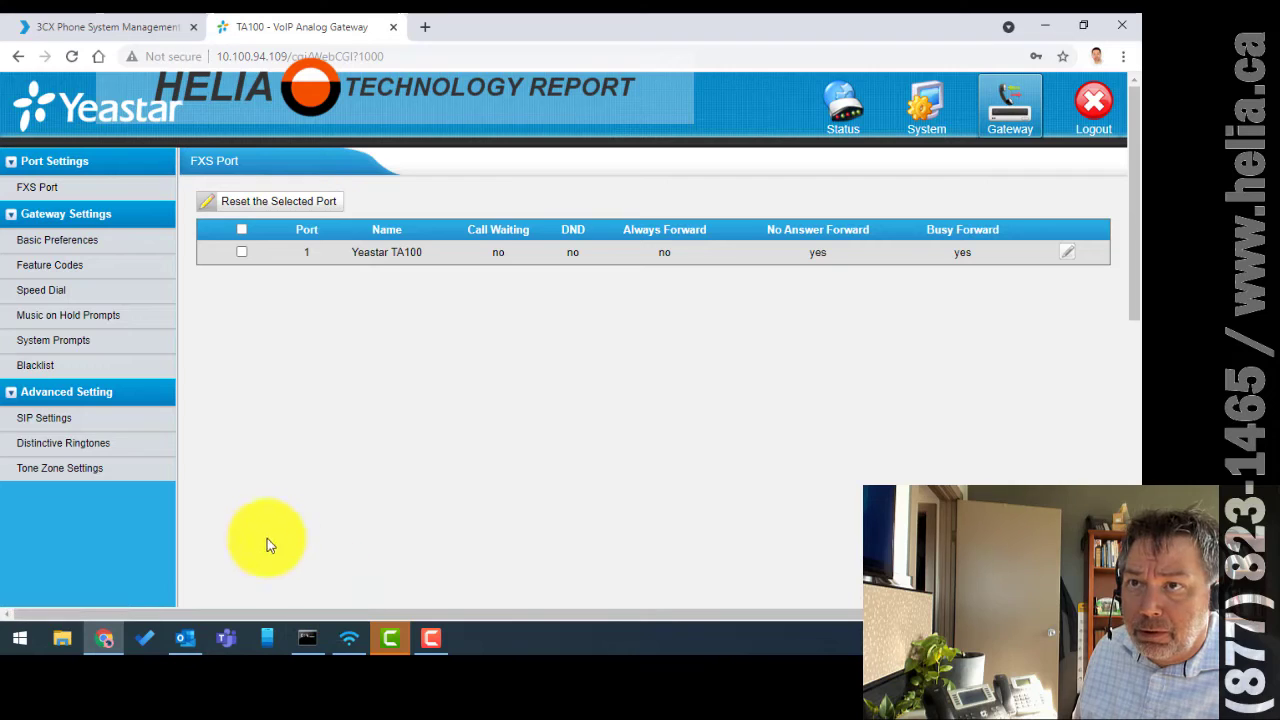
Check the SIP NAT tab: STUN at stun.counterpath.com:3478 and local network 10.100.94.0/24
click(50, 425)
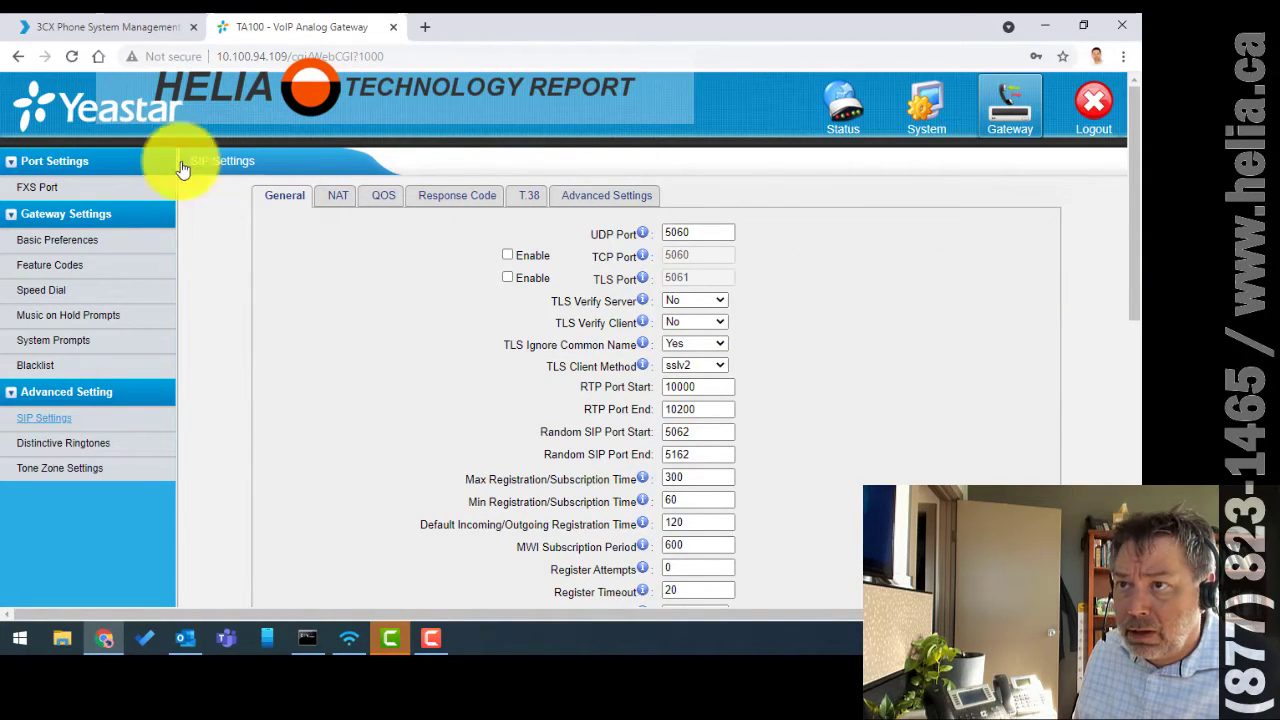
click(337, 195)
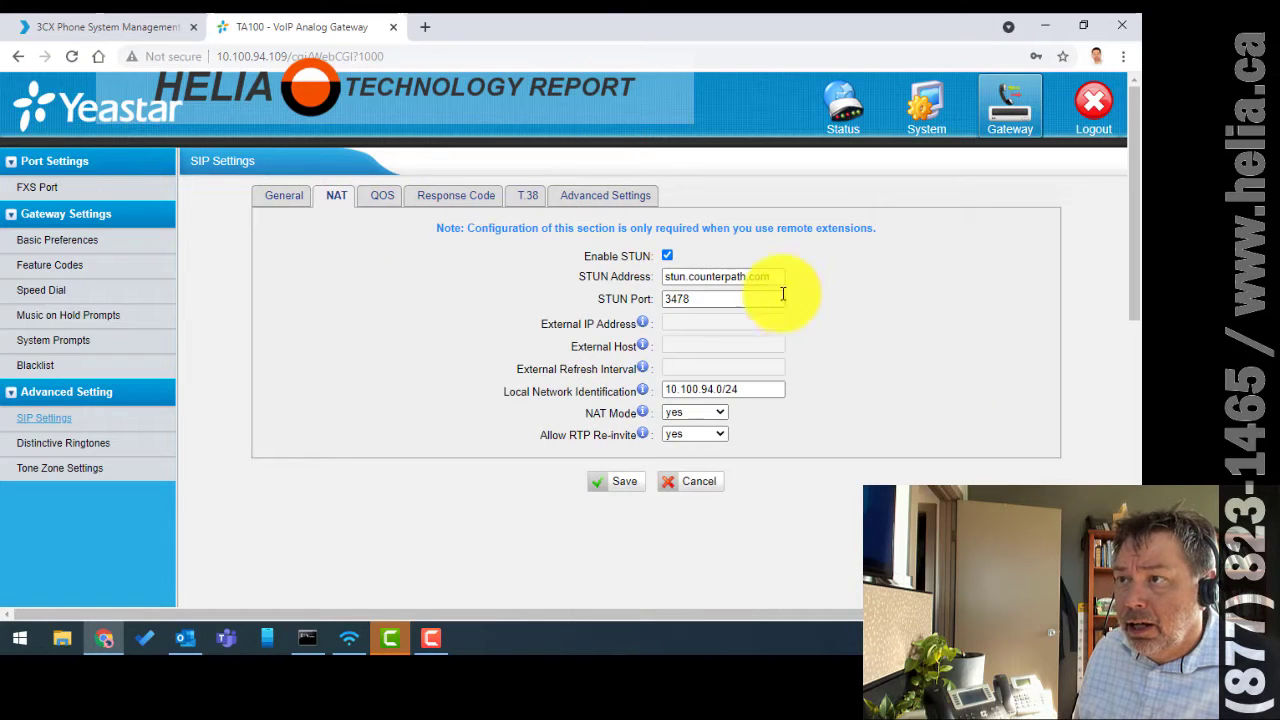
drag(722, 279, 626, 286)
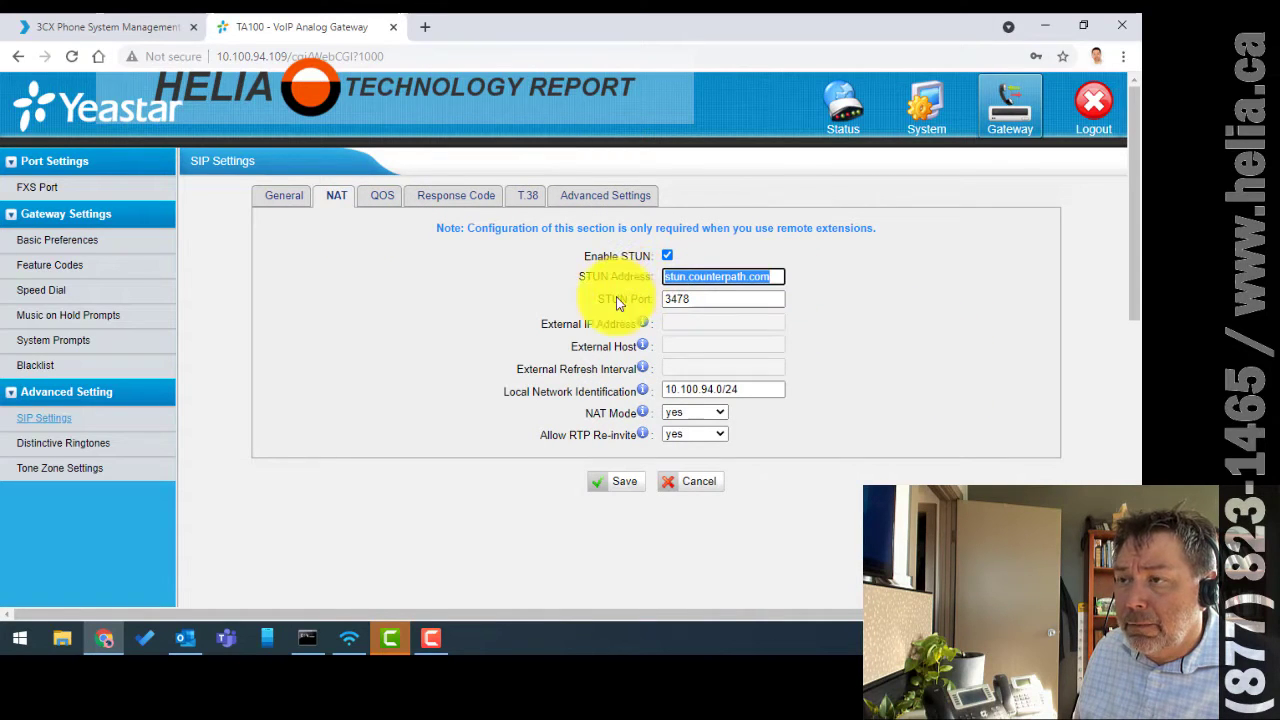
click(749, 277)
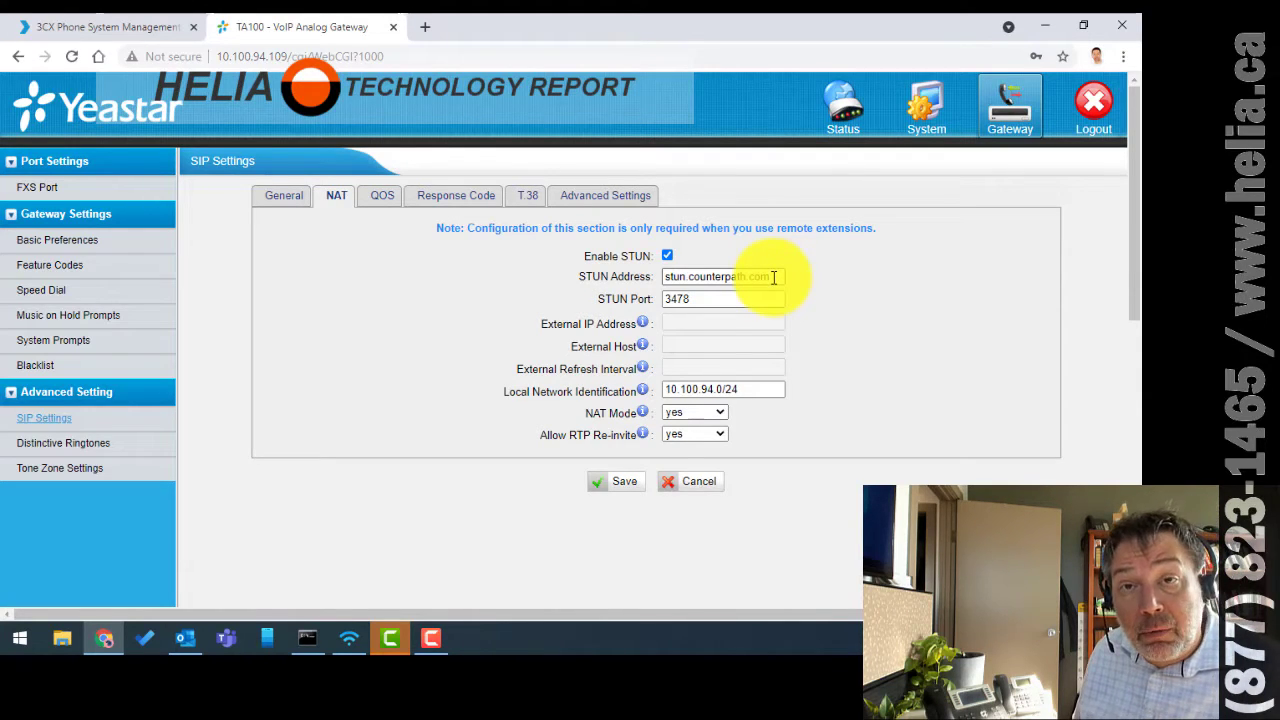
drag(773, 277, 679, 277)
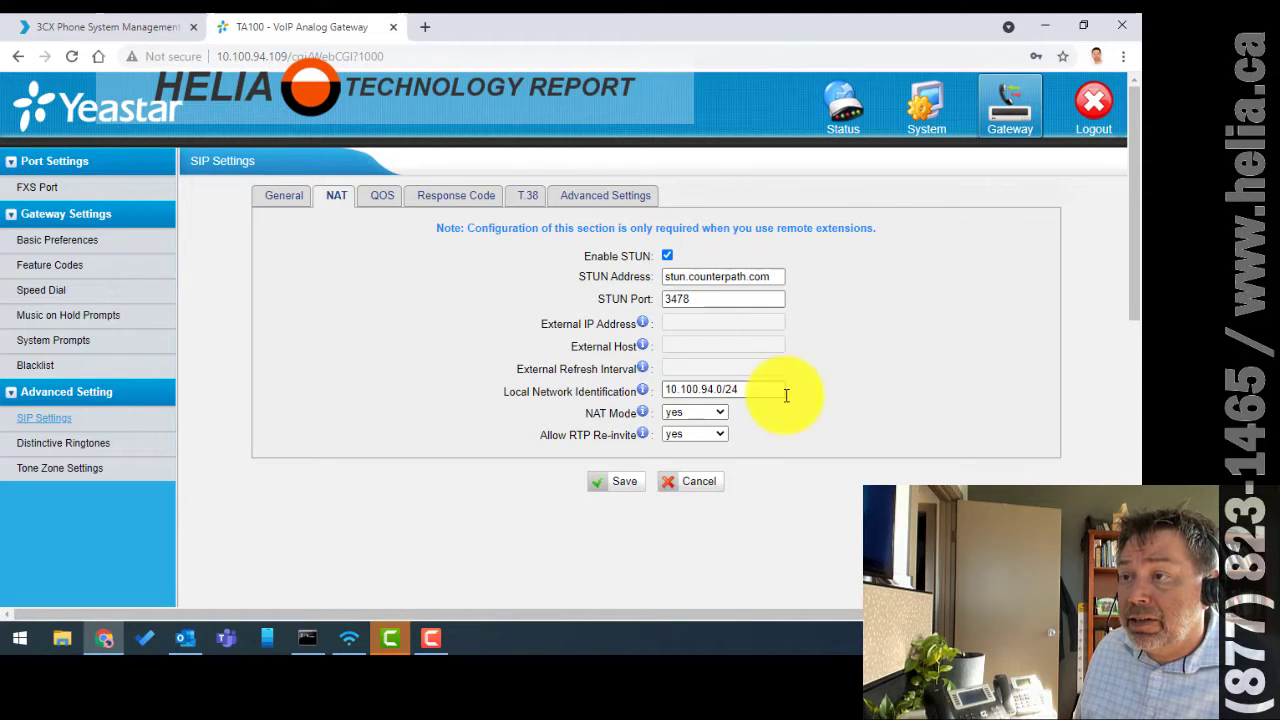
drag(760, 389, 523, 408)
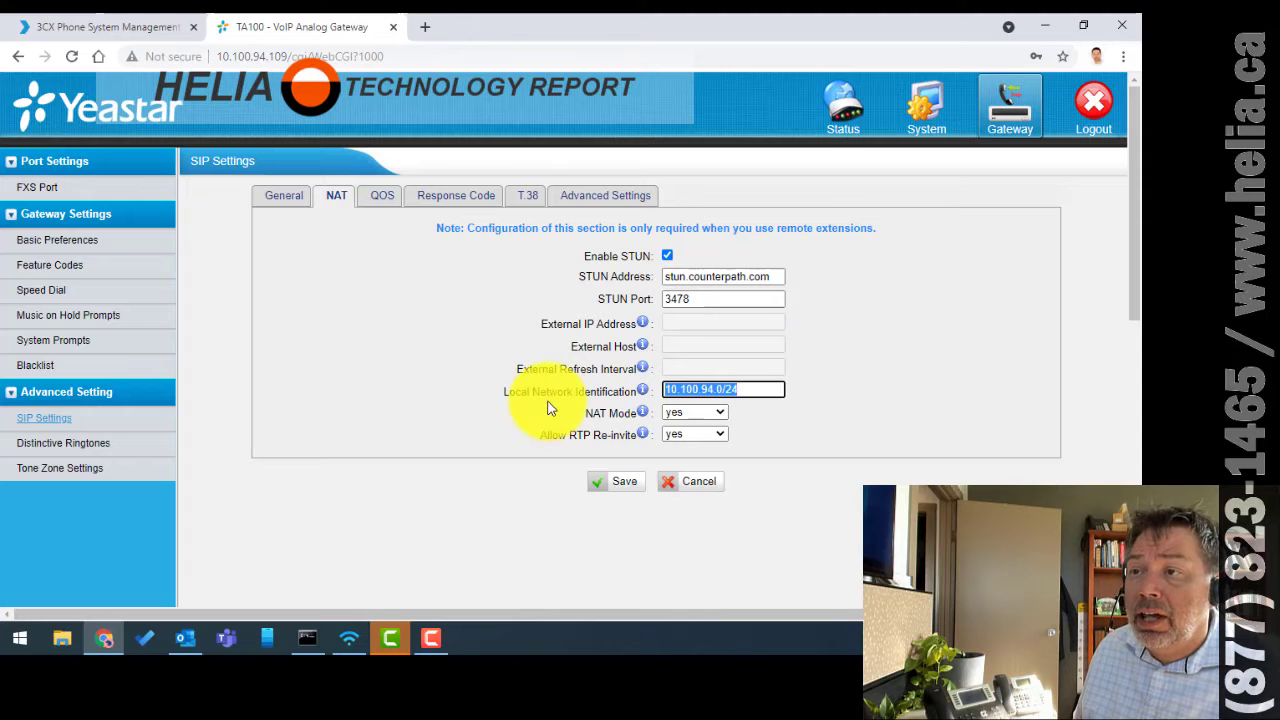
click(766, 391)
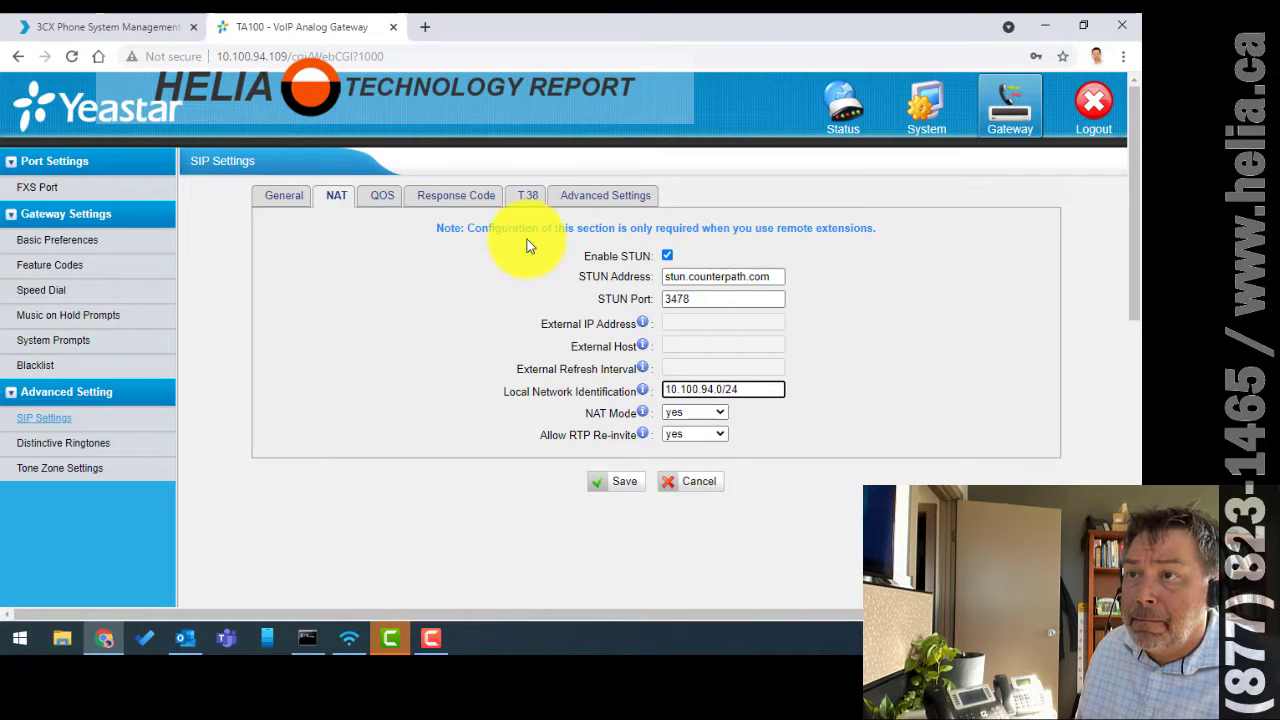
Look over the Advanced SIP options, then open FXS port 1 for editing
click(603, 200)
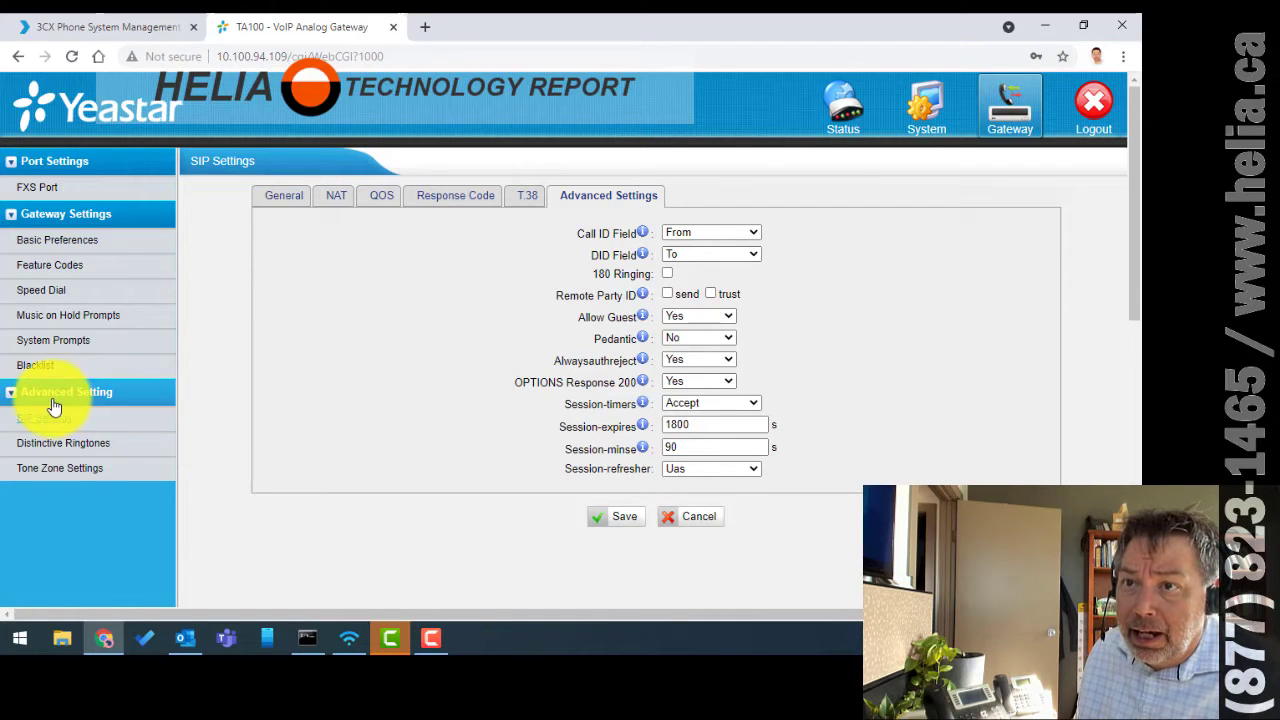
click(50, 188)
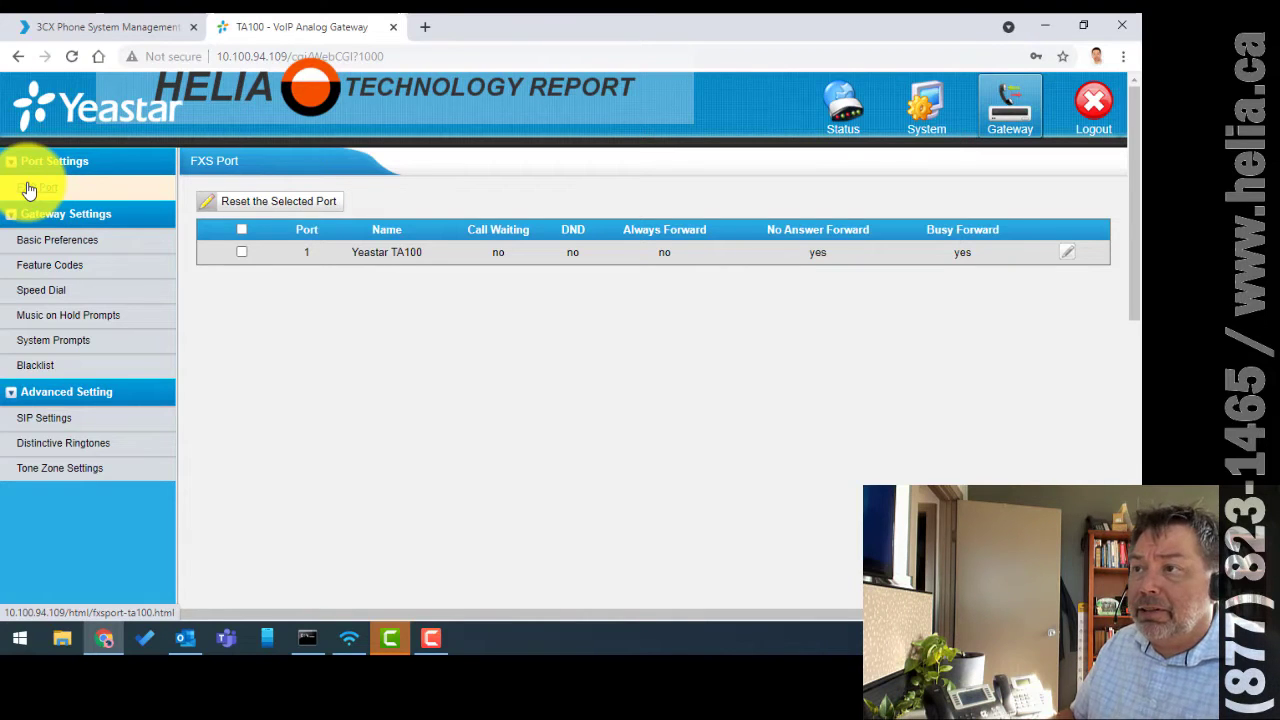
click(1068, 254)
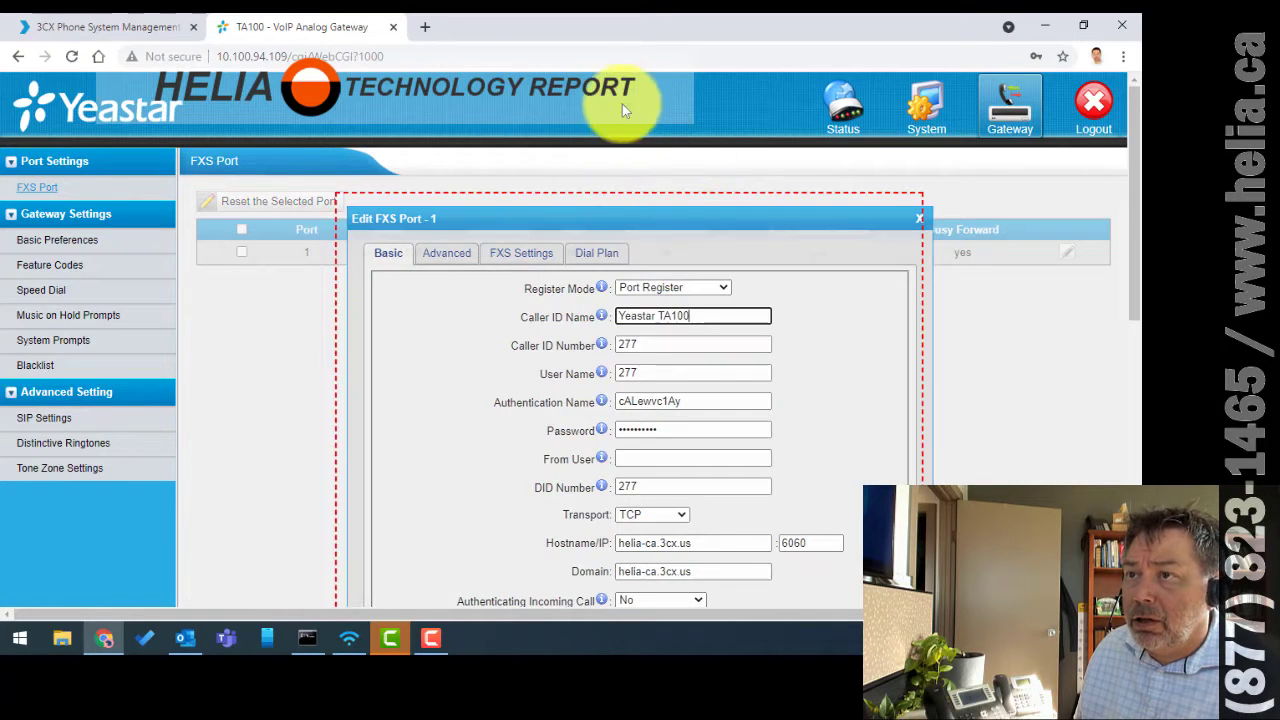
Go full screen and verify Caller ID Number and User Name are both 277 with saved authentication
drag(684, 218, 627, 184)
key(F11)
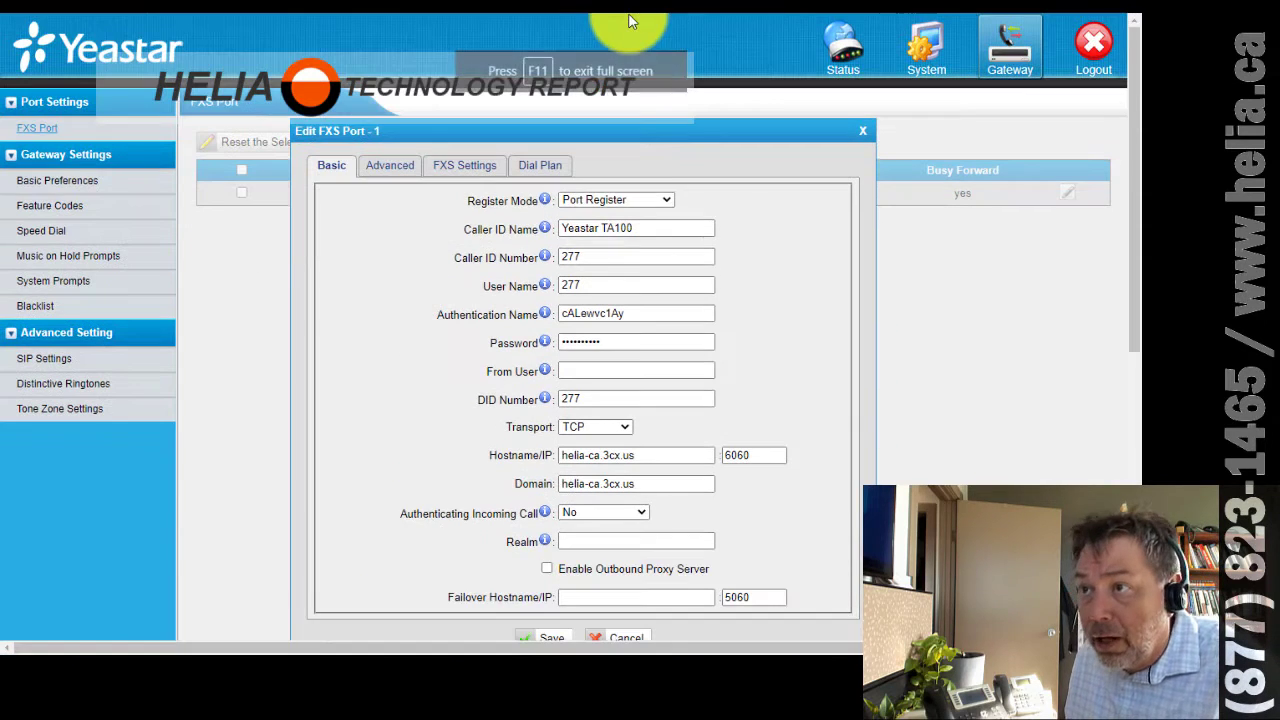
drag(577, 129, 498, 127)
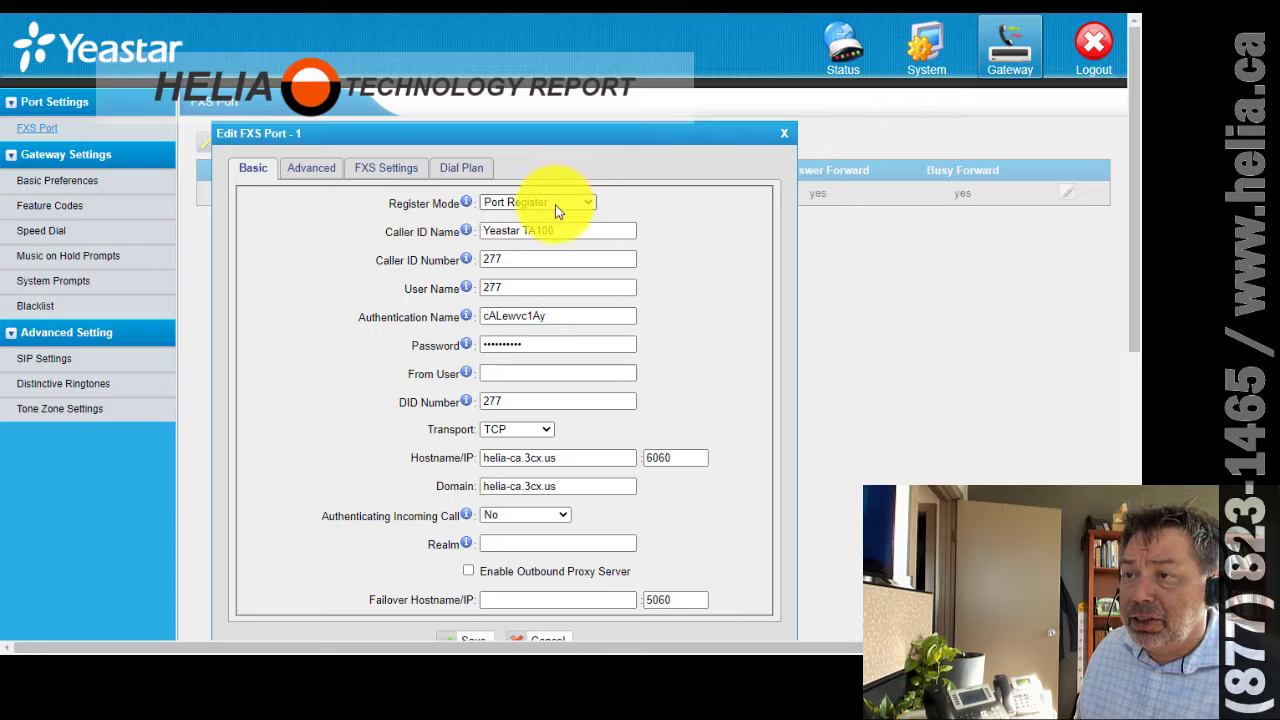
drag(514, 259, 462, 263)
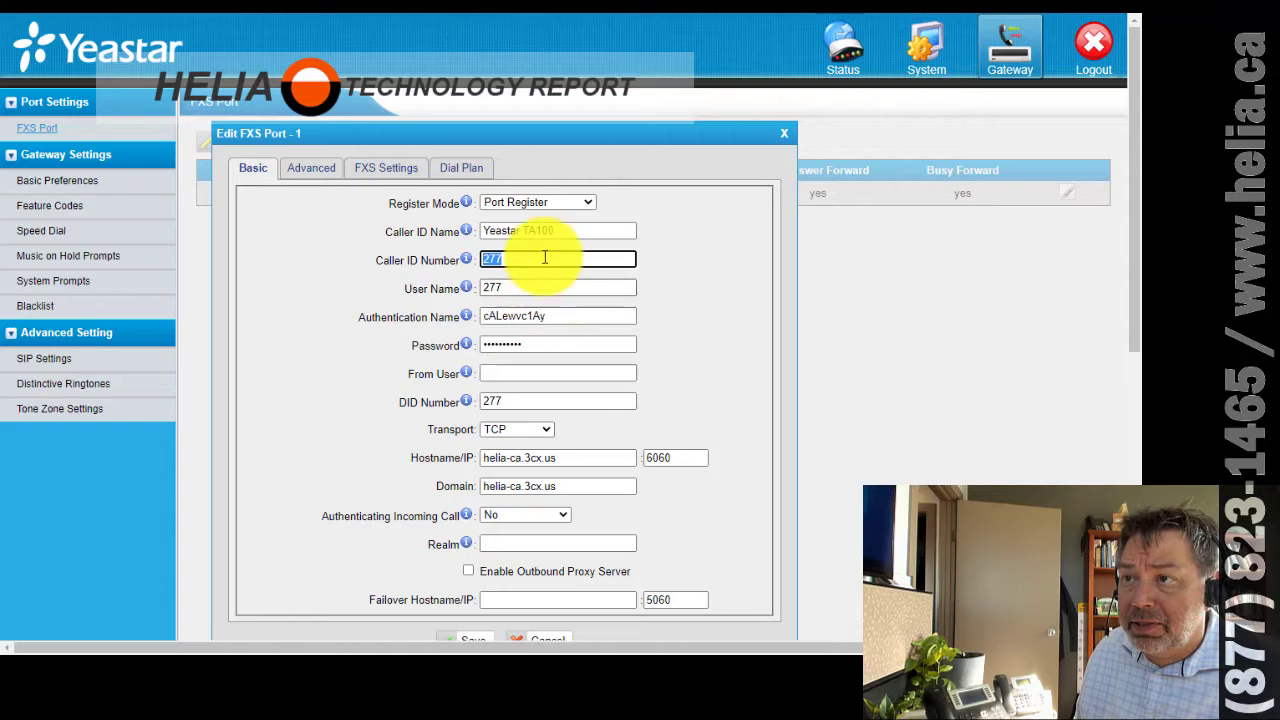
drag(508, 287, 445, 285)
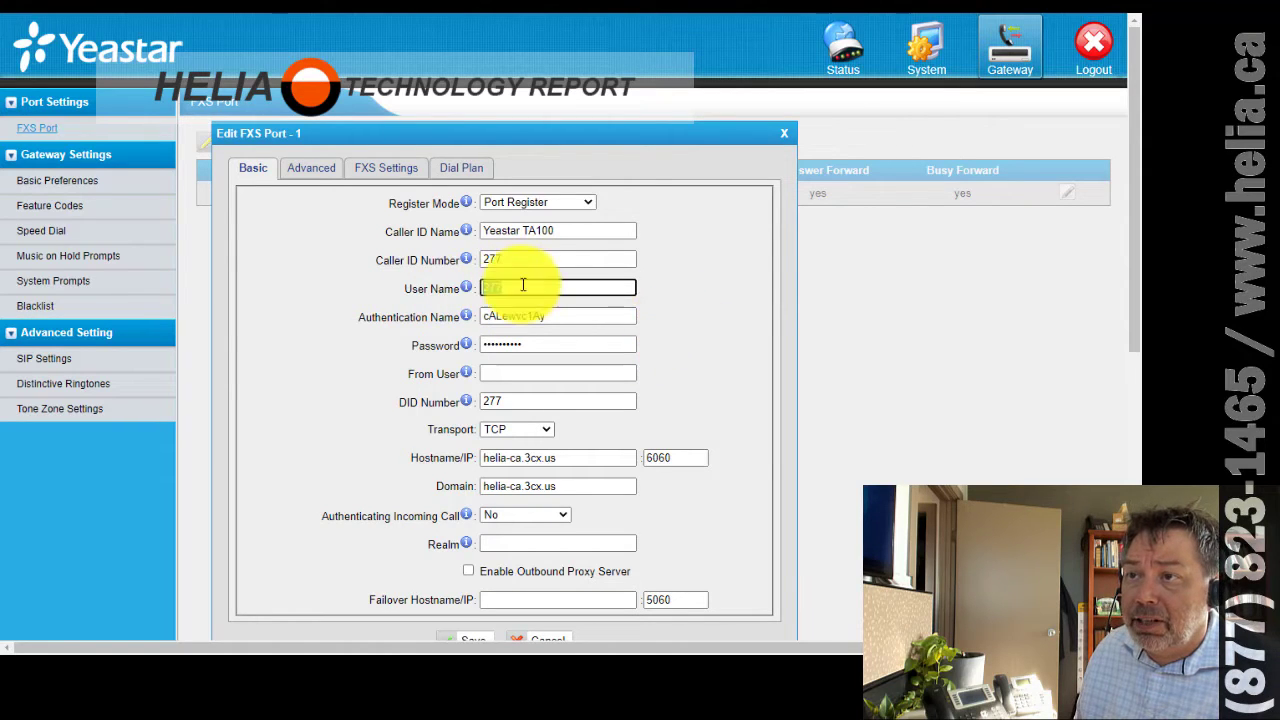
click(667, 310)
click(566, 328)
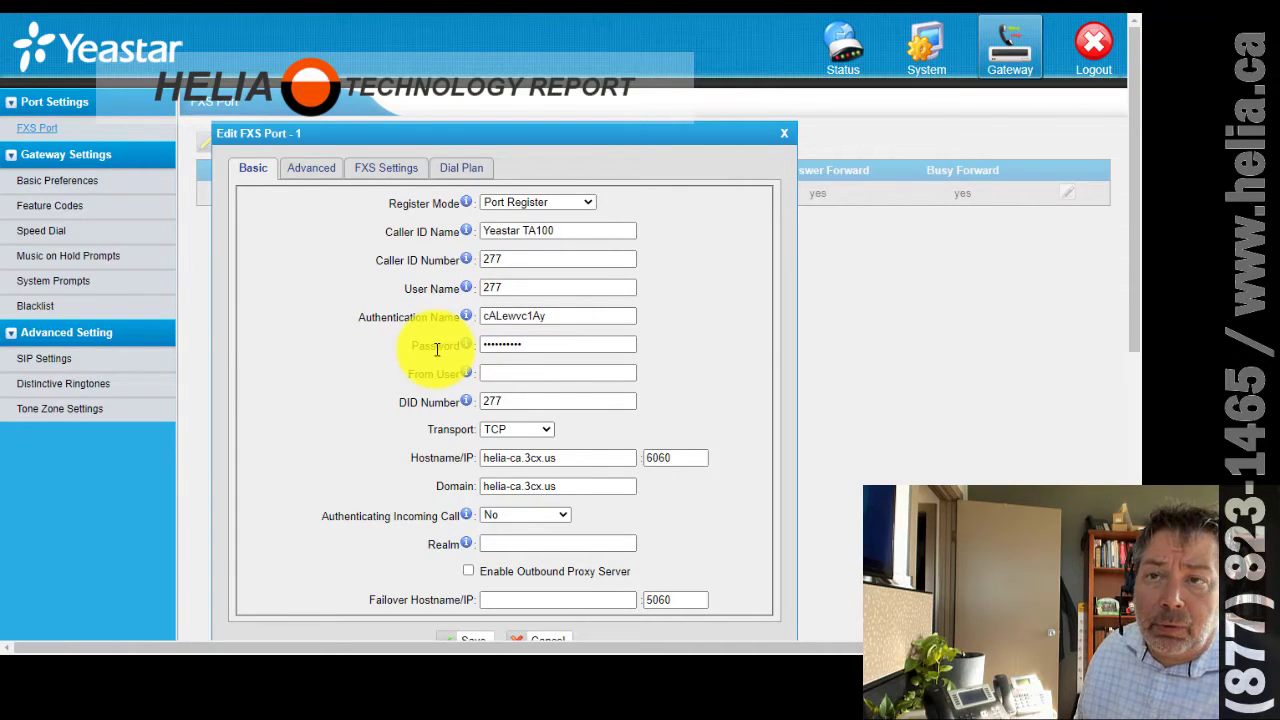
Confirm DID 277 and helia-ca.3cx.us as hostname and domain, then show the Advanced settings
click(485, 401)
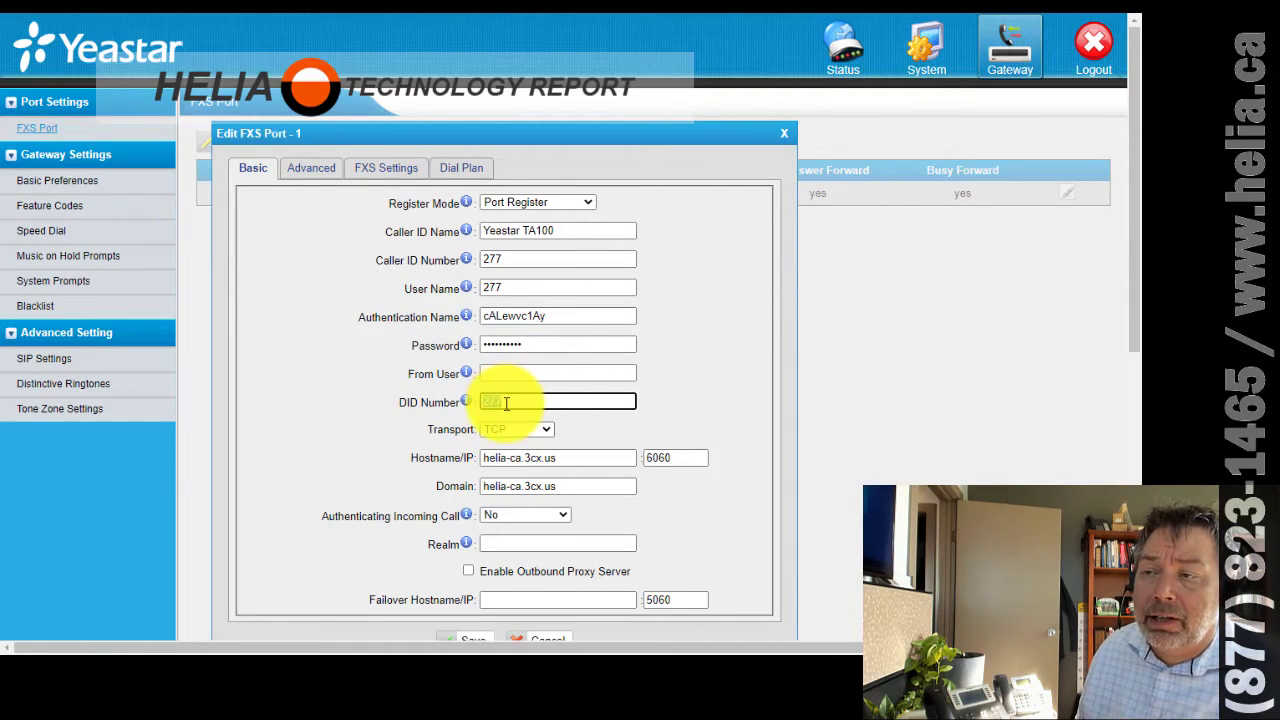
click(385, 445)
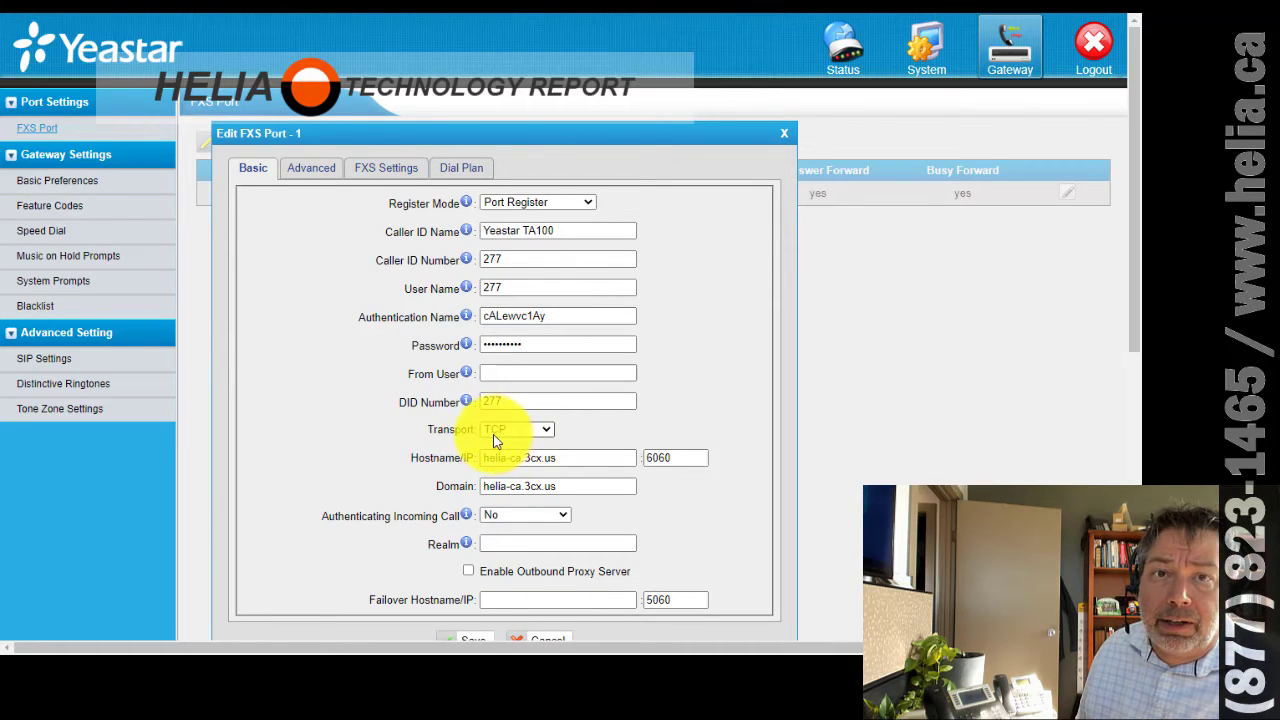
drag(583, 457, 462, 455)
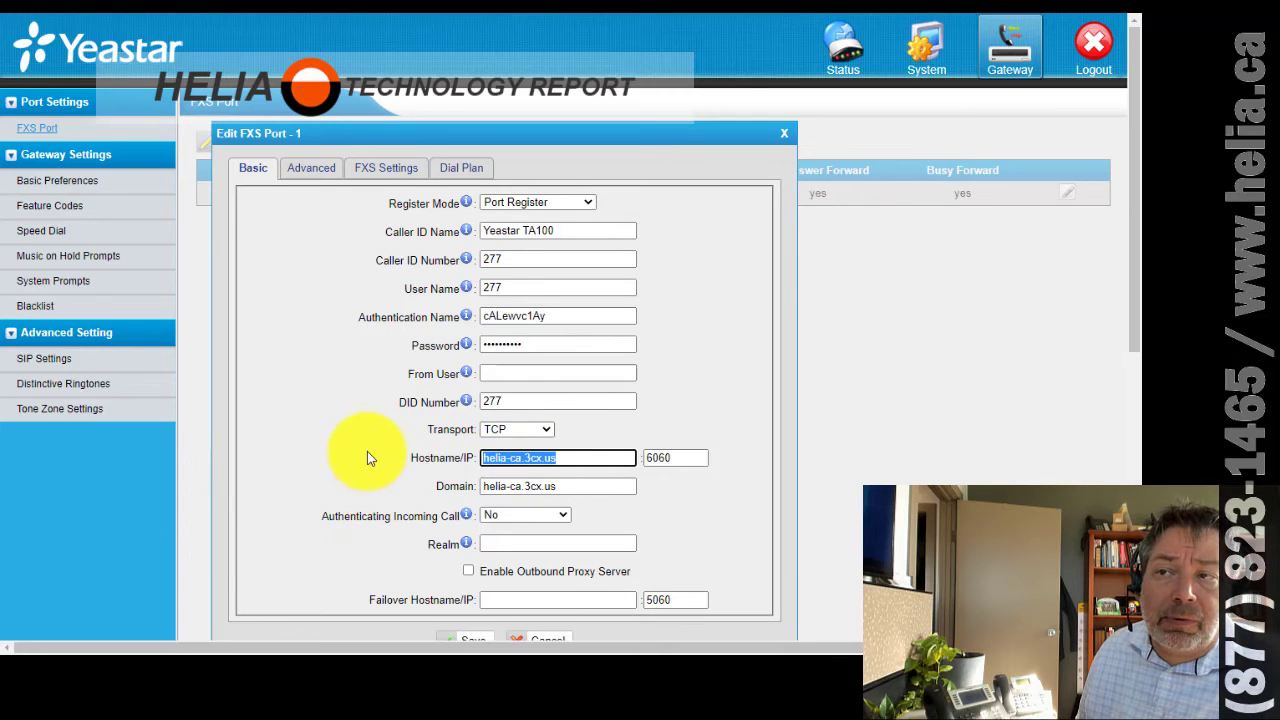
click(580, 457)
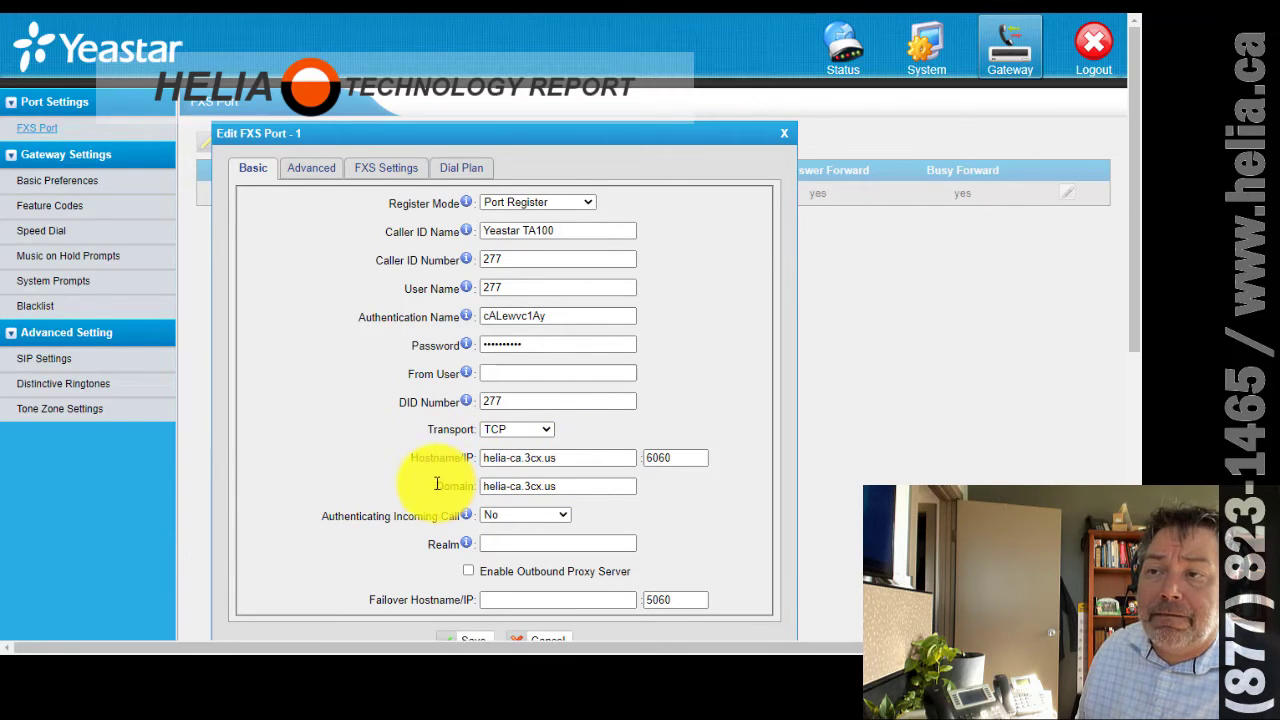
drag(580, 486, 371, 497)
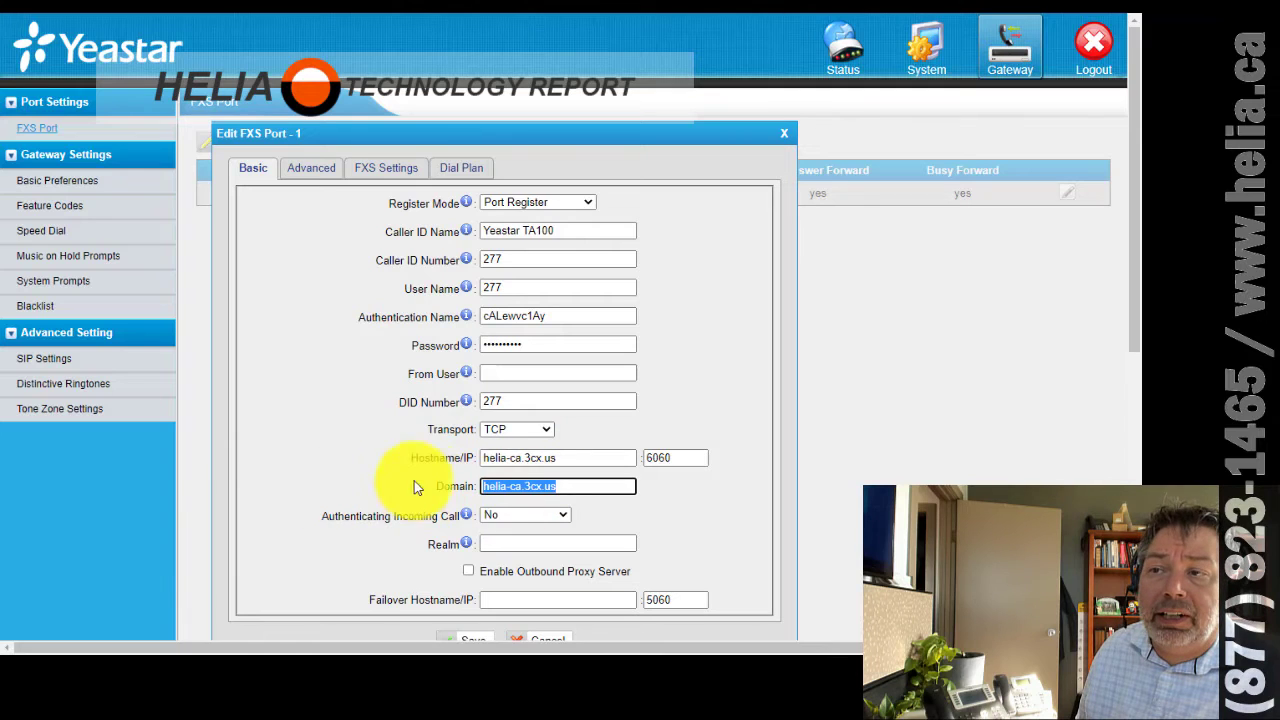
click(577, 482)
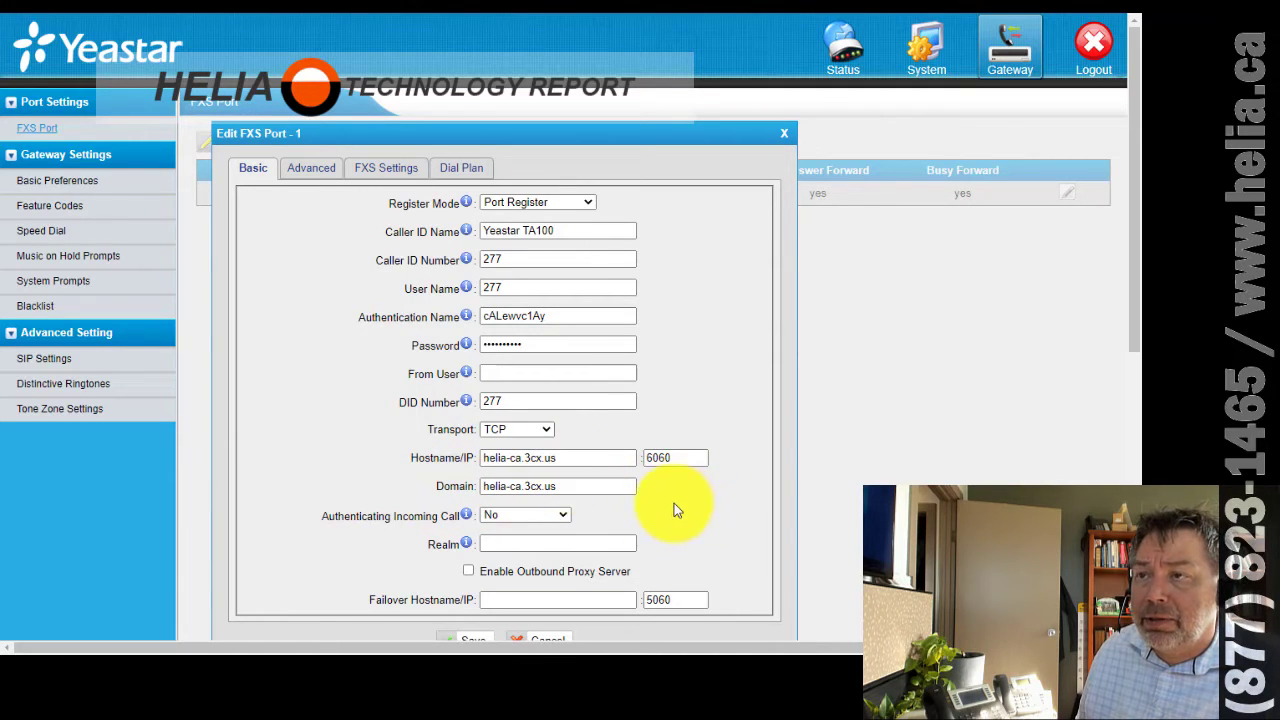
click(312, 171)
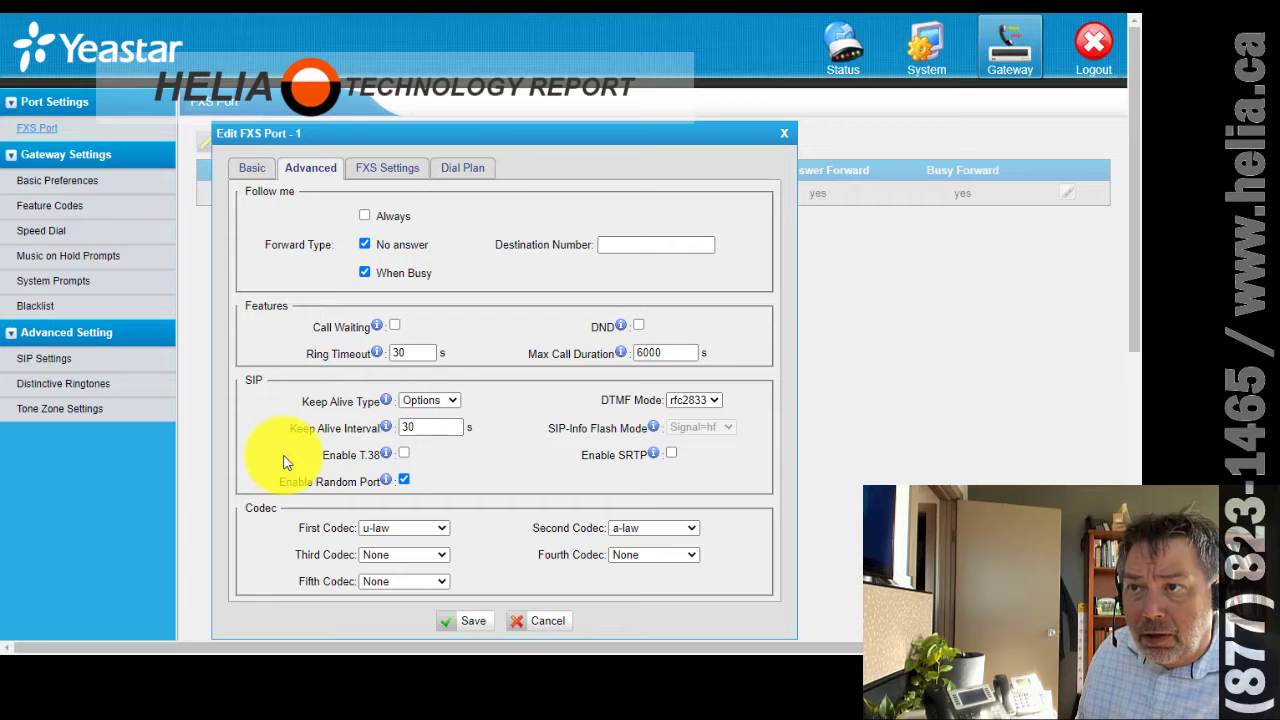
Add a '.' catch-all dial pattern alongside NXXNXXXXXX, 1NXXNXXXXXX and XXX in the port's dial plan
click(472, 170)
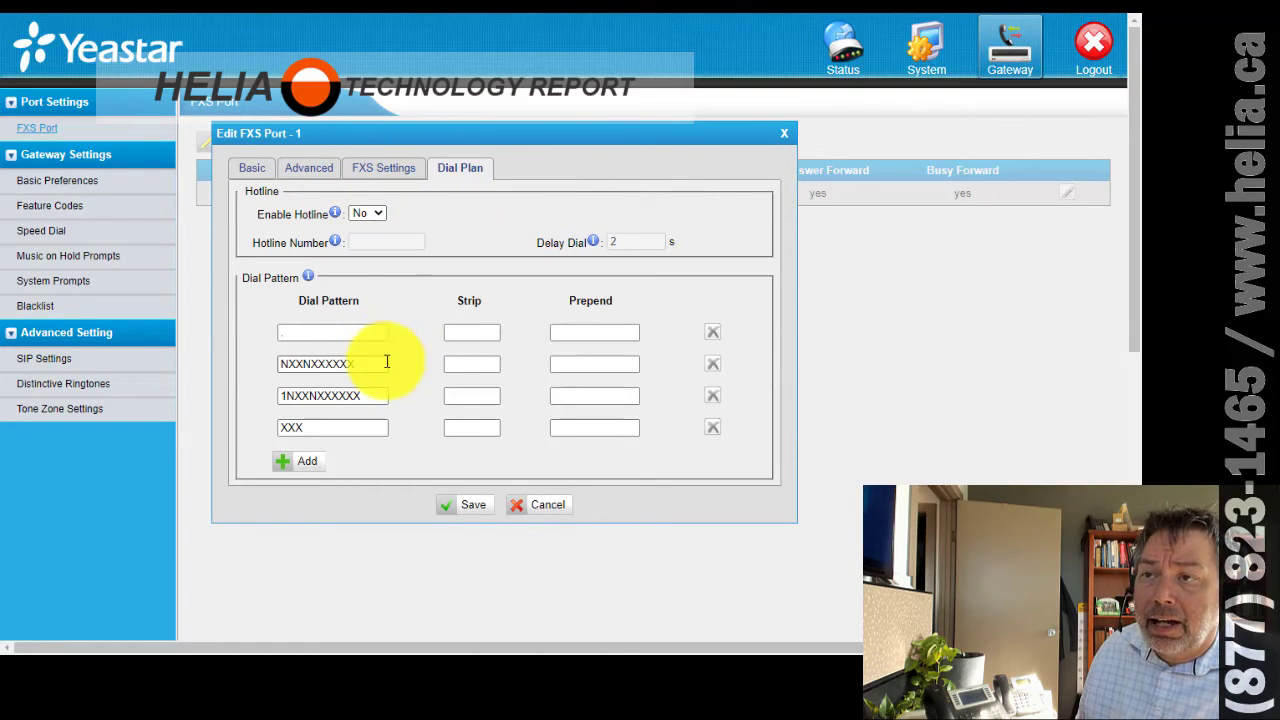
drag(387, 363, 277, 363)
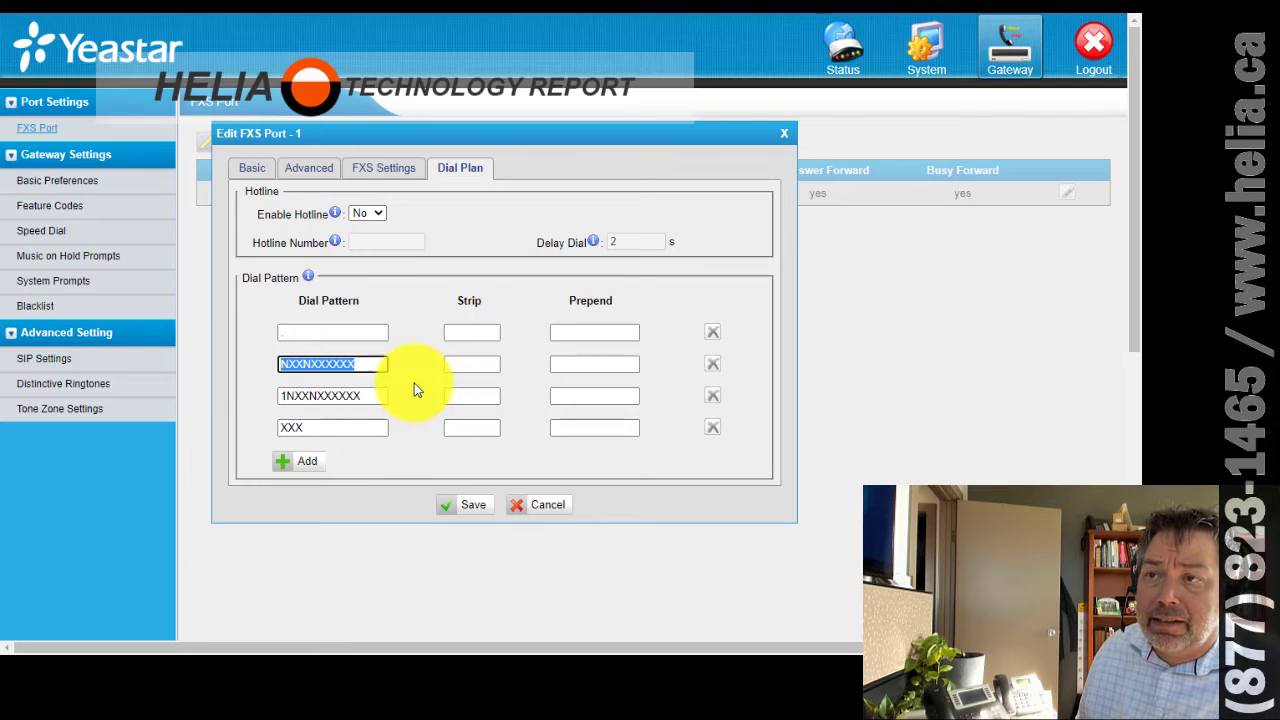
click(315, 333)
text(.)
click(266, 388)
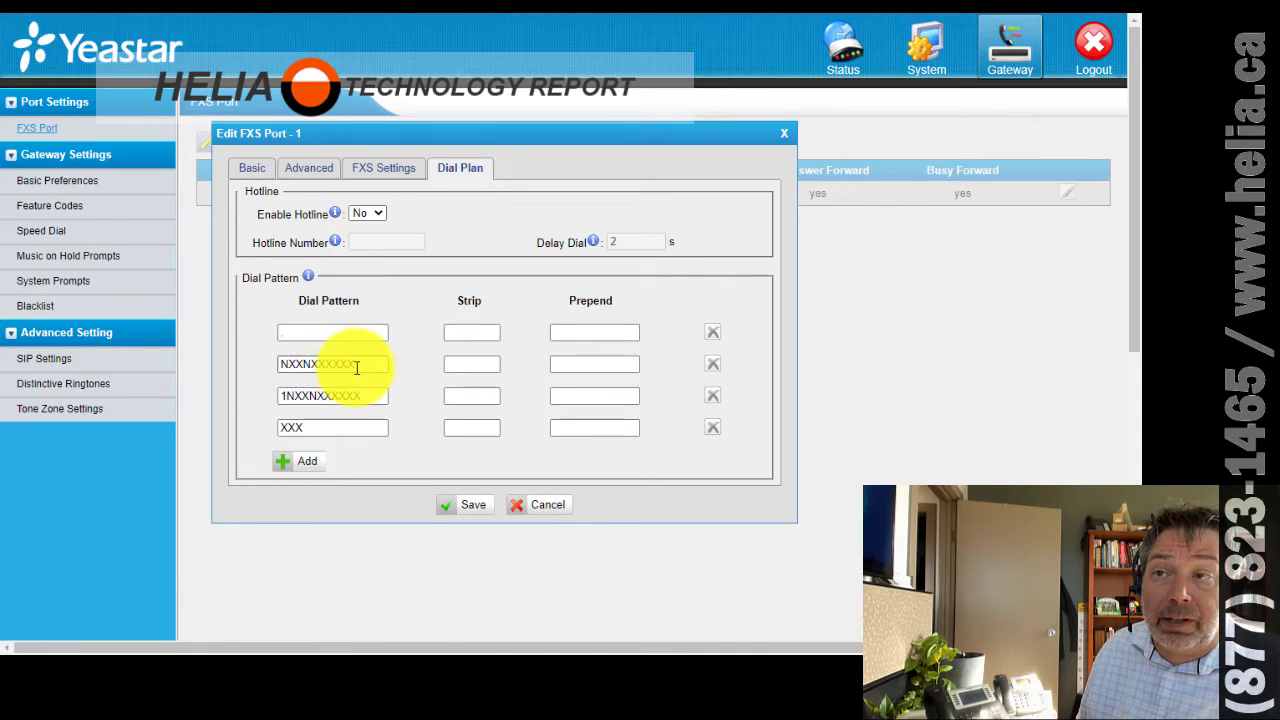
double_click(305, 427)
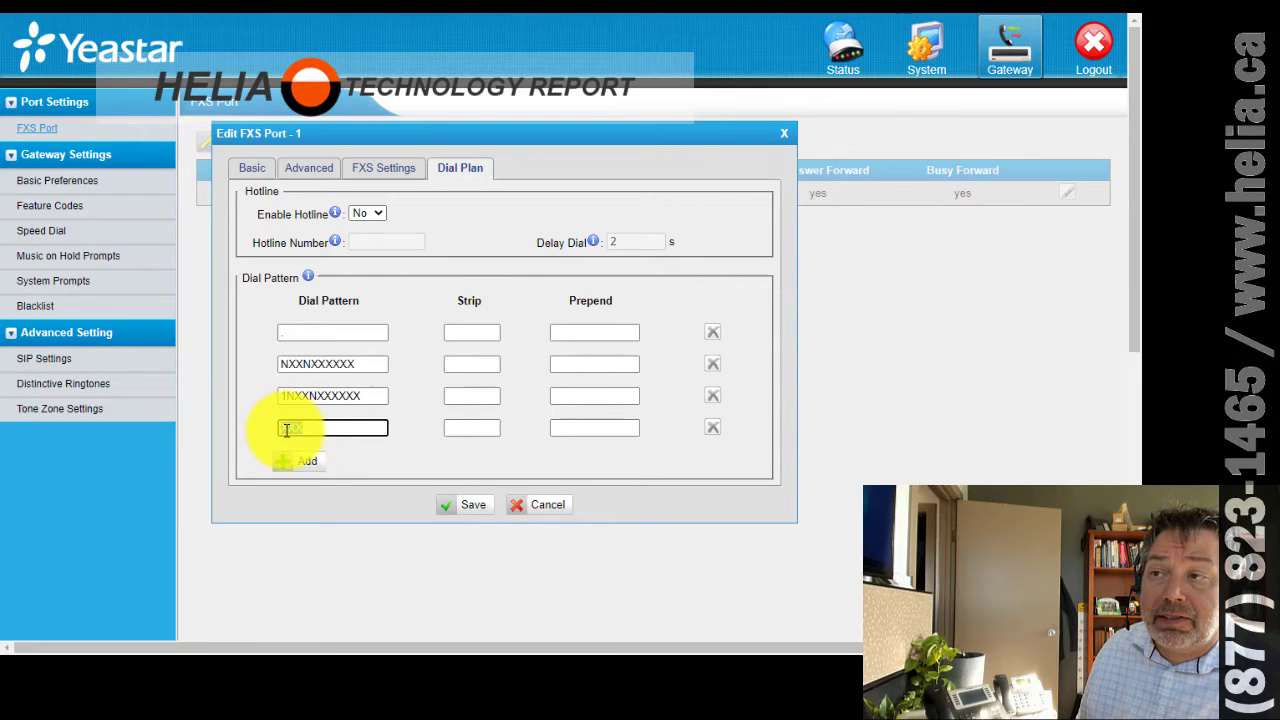
click(408, 425)
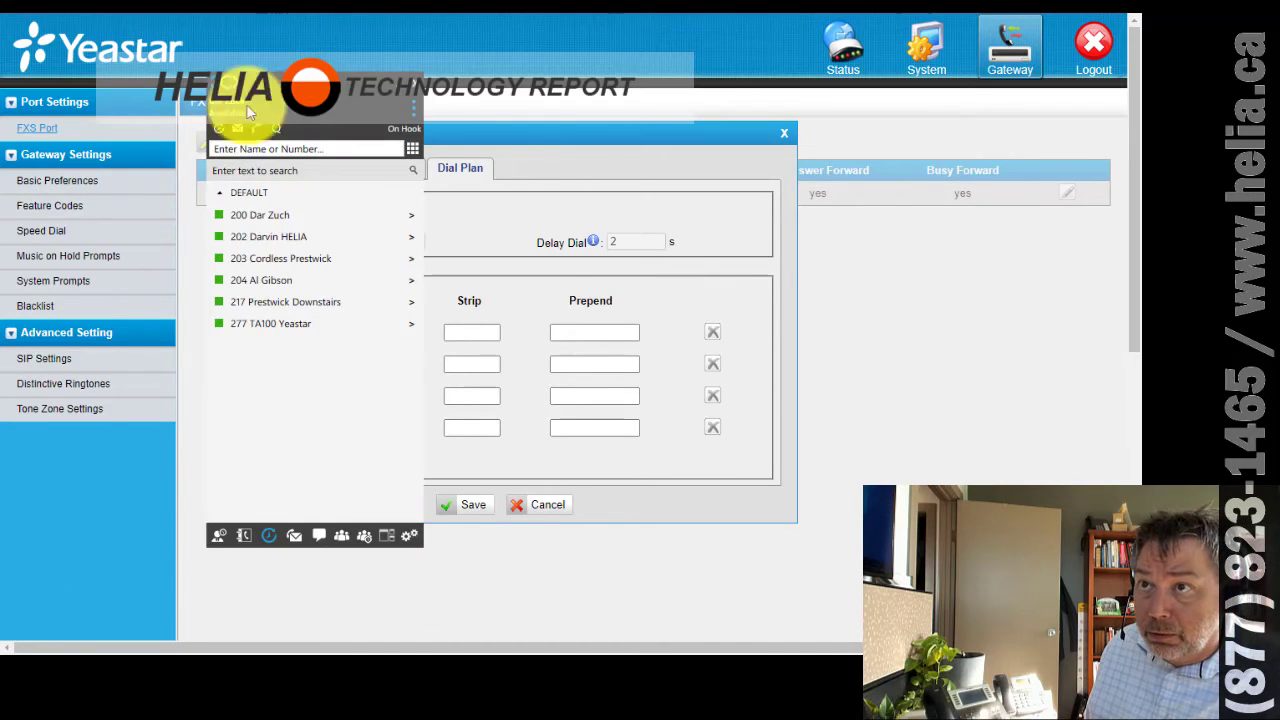
Answer the incoming test call from extension 277 TA100 Yeastar
drag(340, 80, 868, 84)
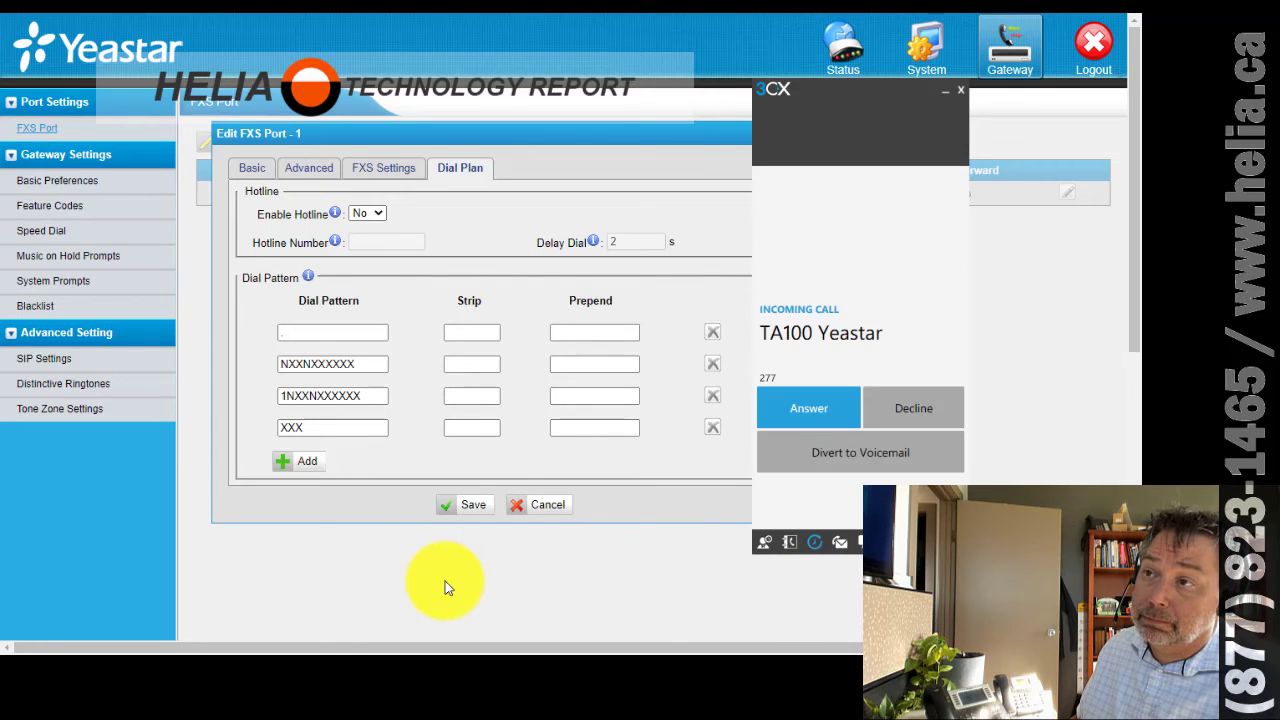
click(800, 408)
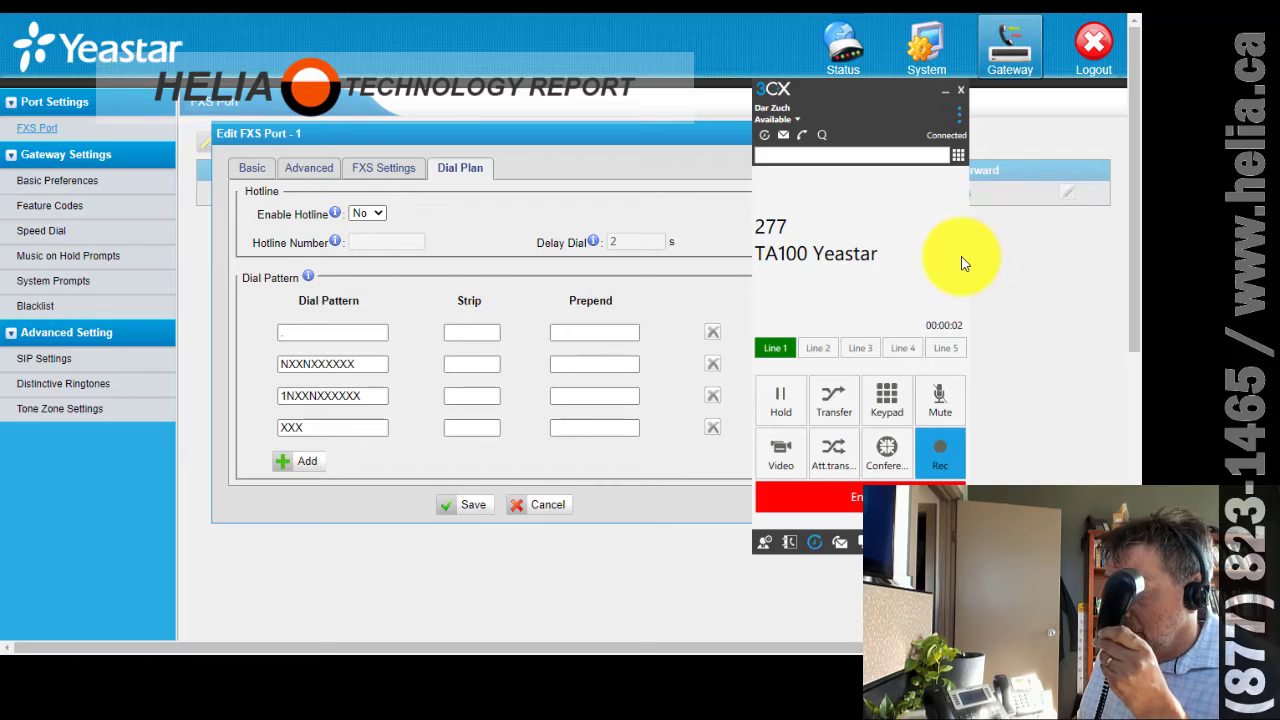
click(811, 420)
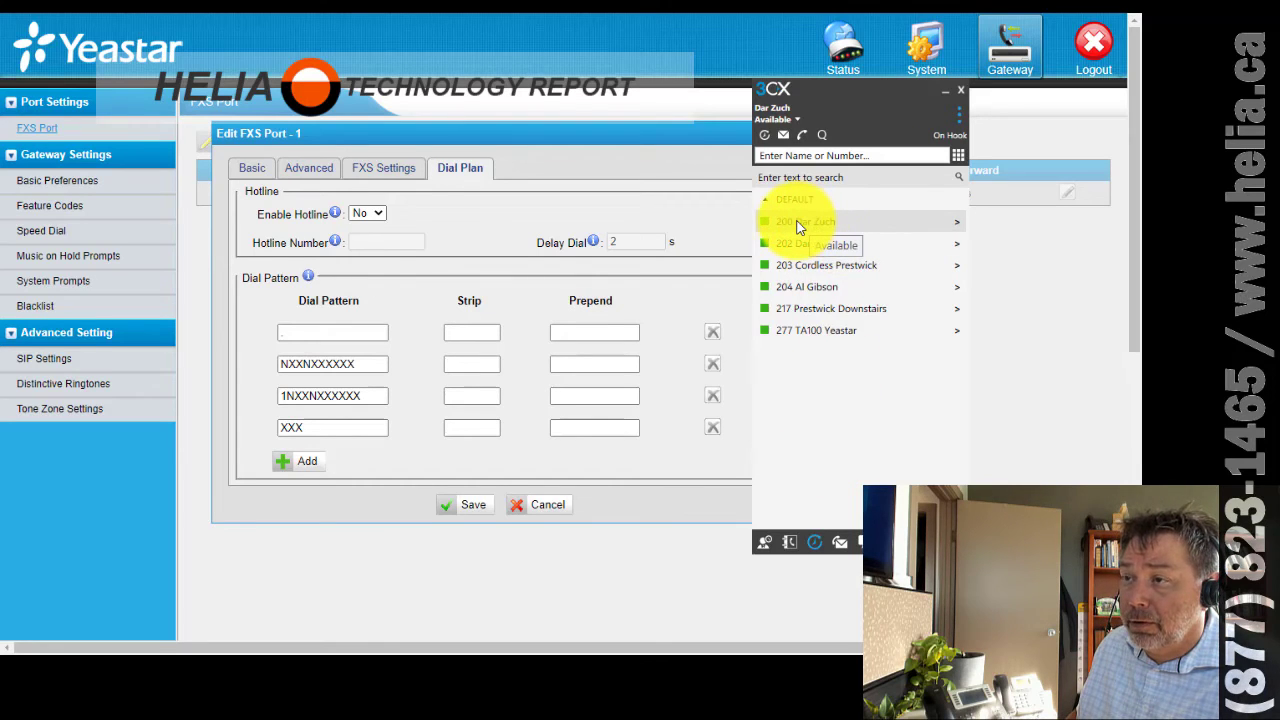
Call extension 277 back from the softphone
click(811, 157)
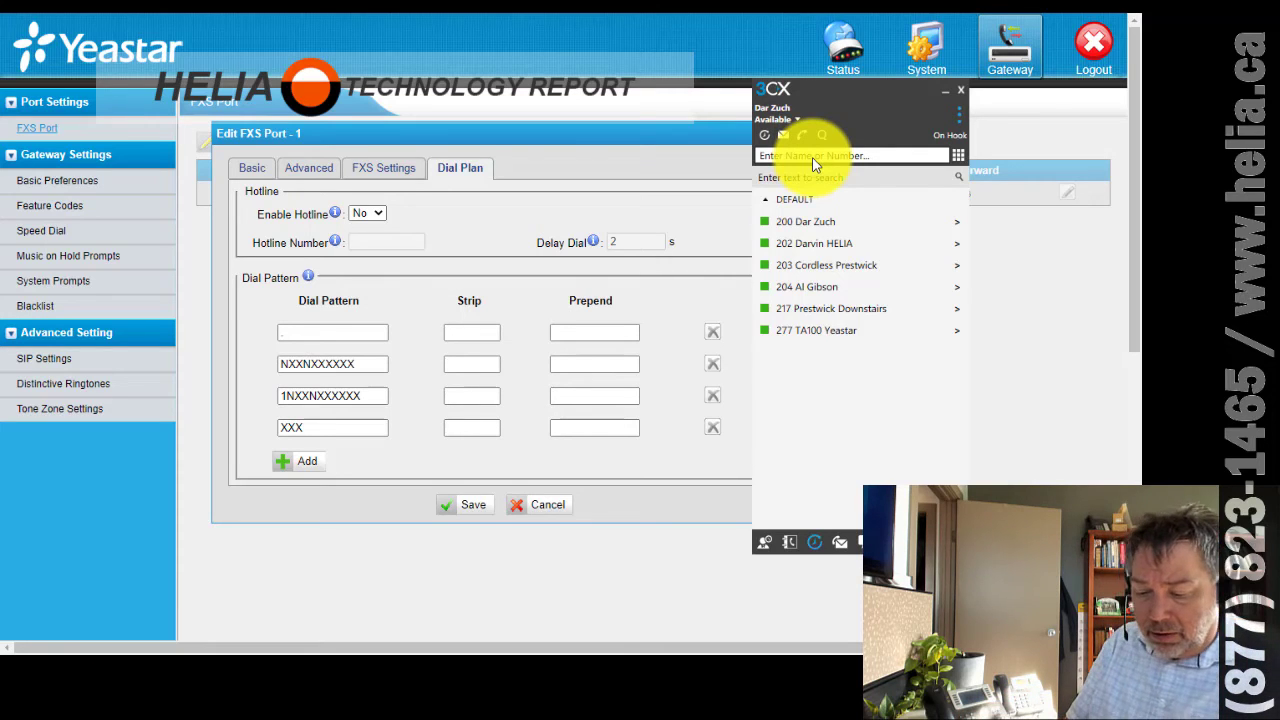
text(277)
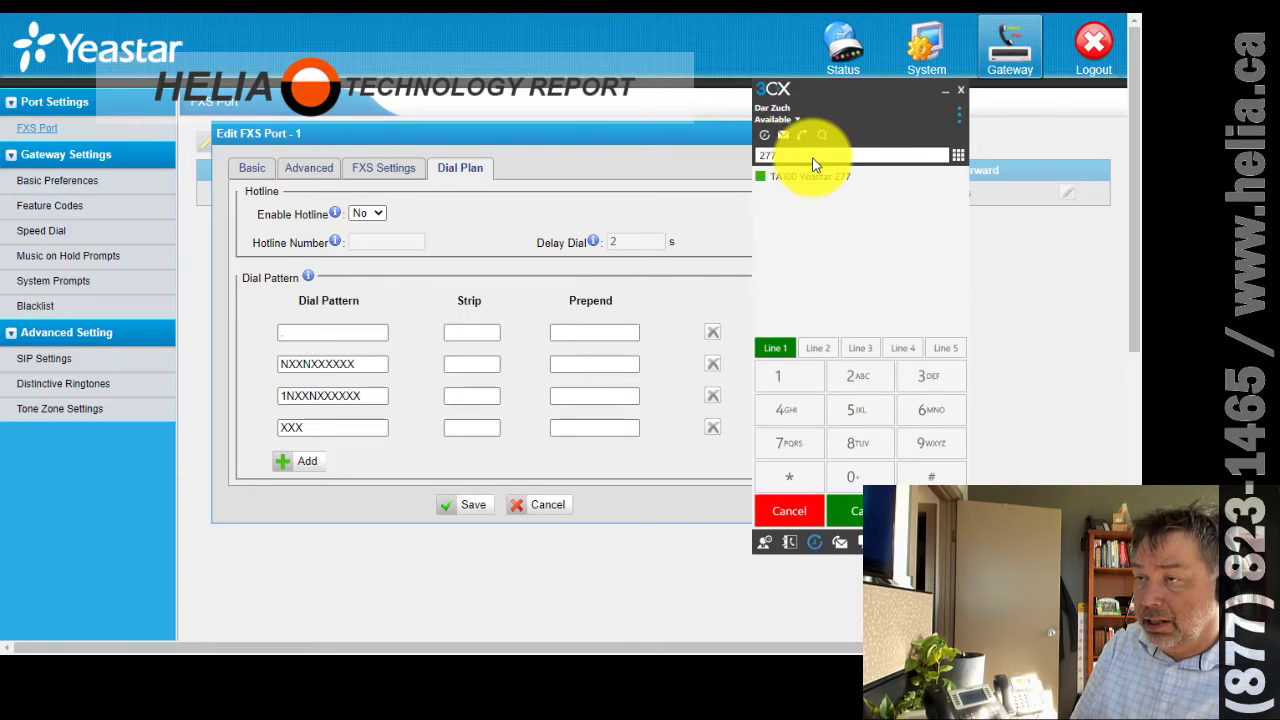
key(Return)
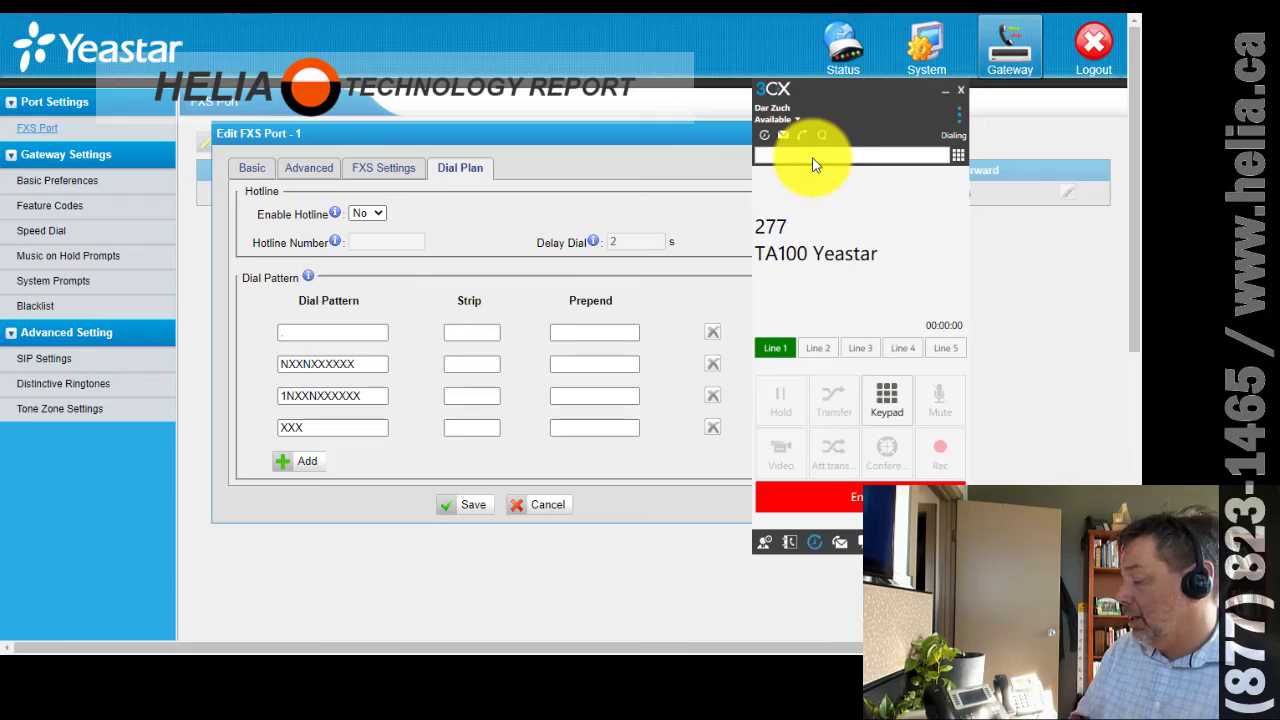